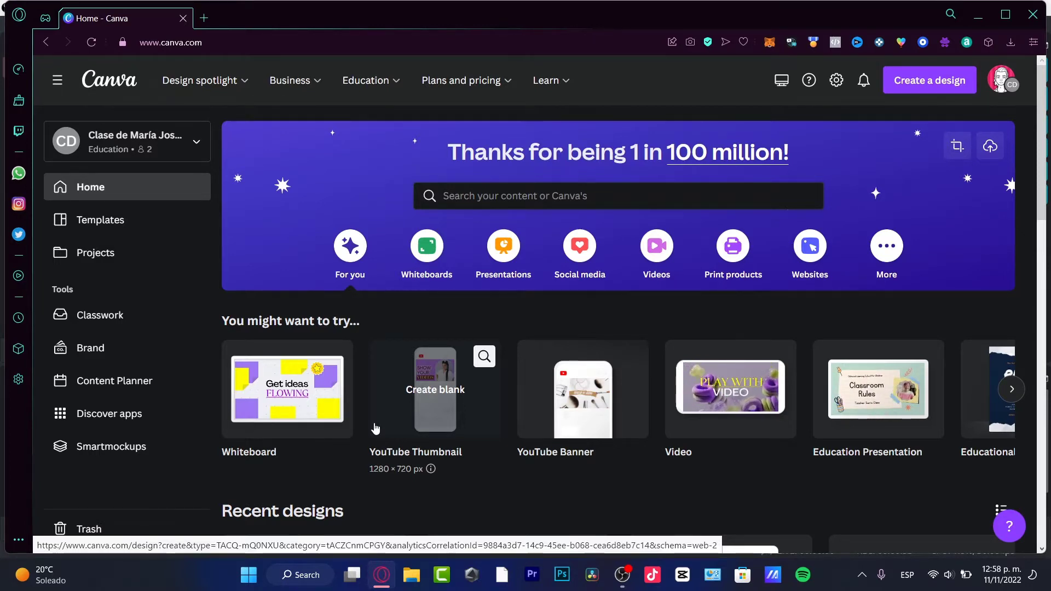
Search the templates for "website landing page"
mouse_move(225, 83)
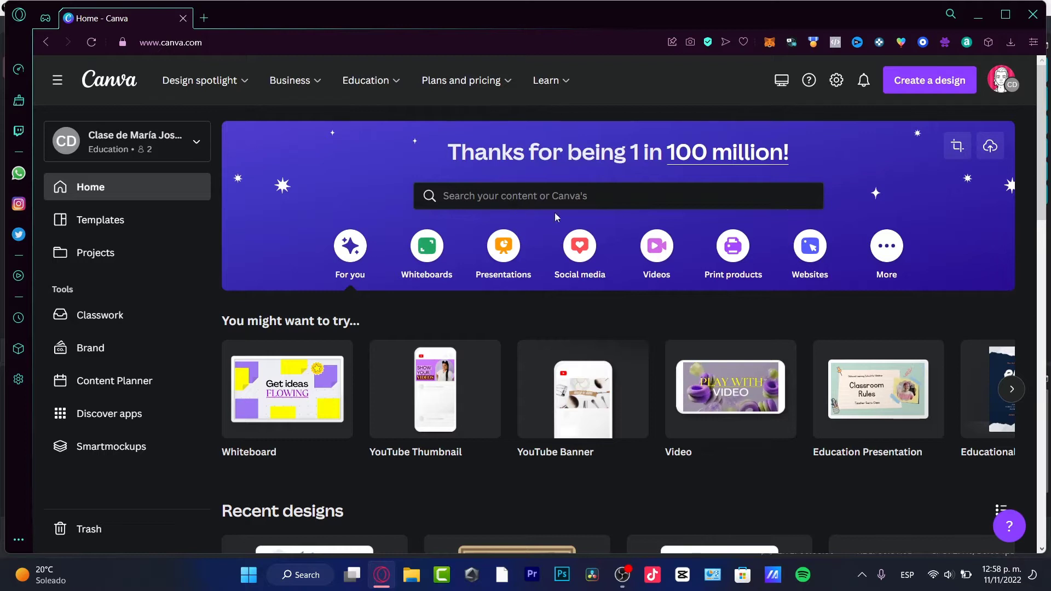
click(630, 196)
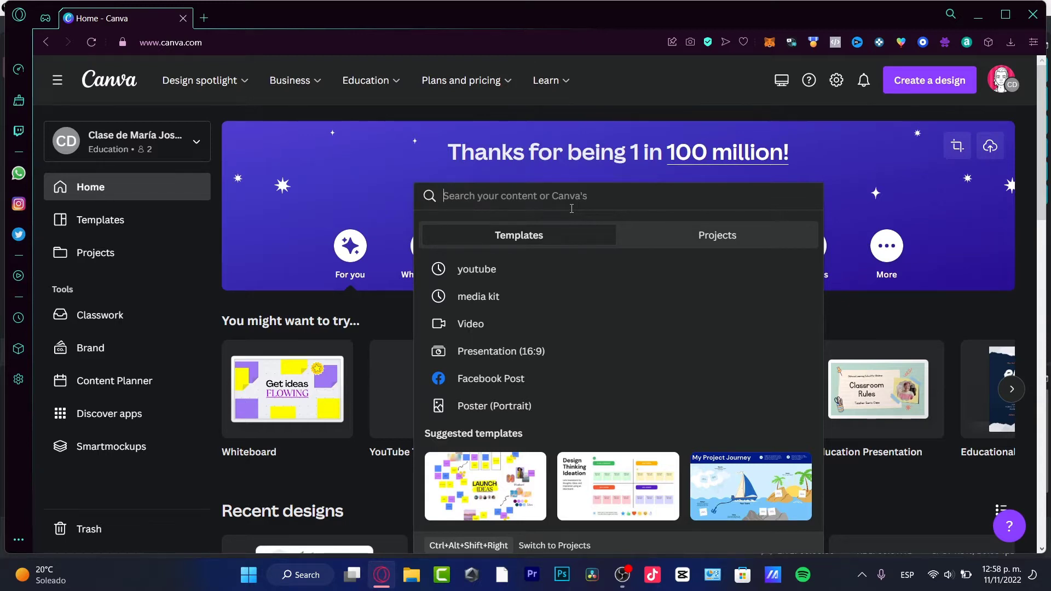
text(landing )
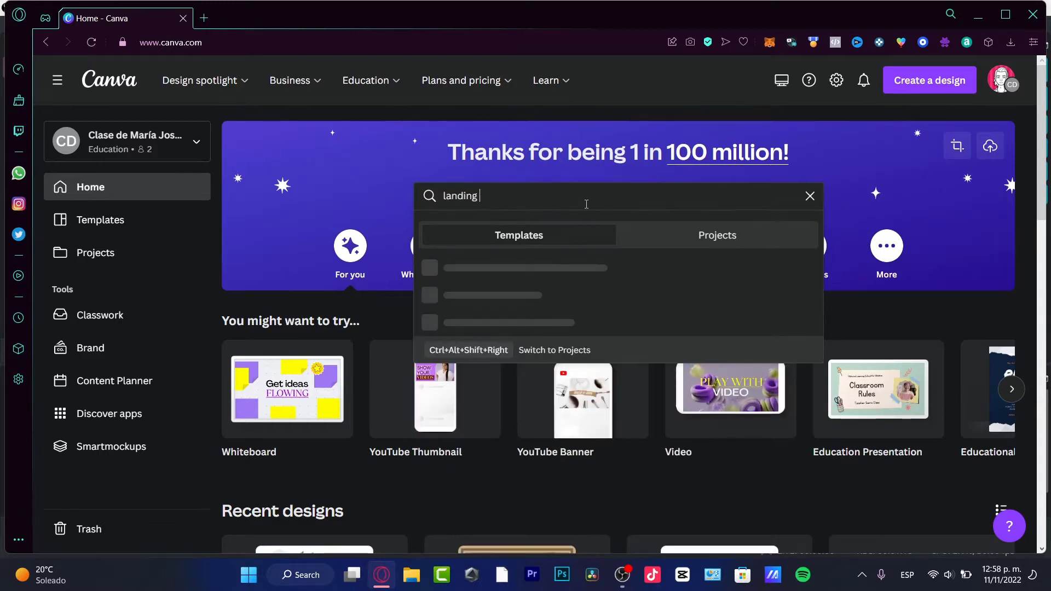
text(page)
key(Return)
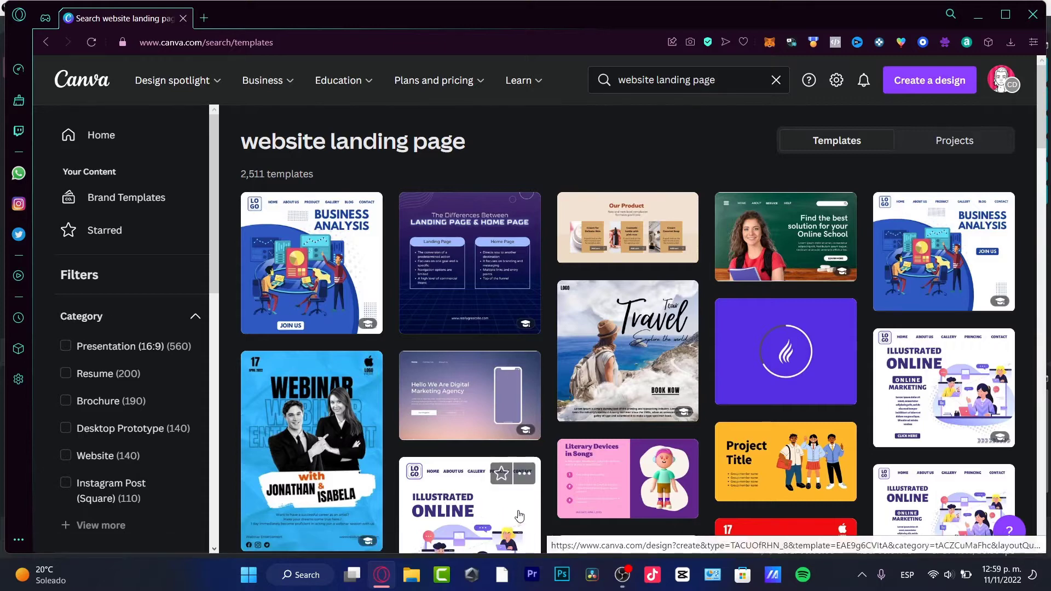
Open the brown Interior Design template from the search results for editing
scroll(565, 282, down, 6)
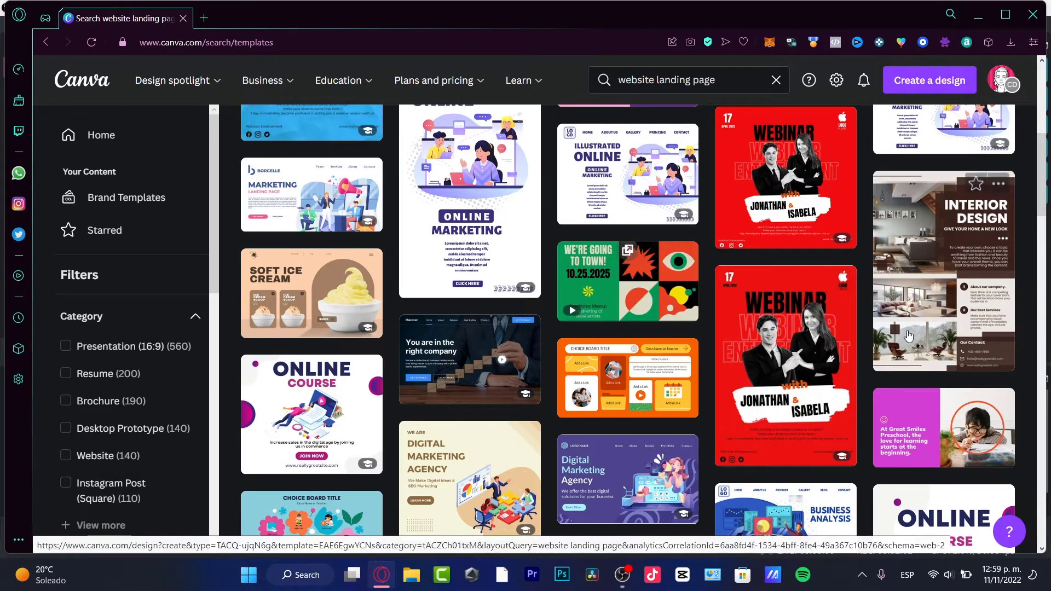
click(939, 302)
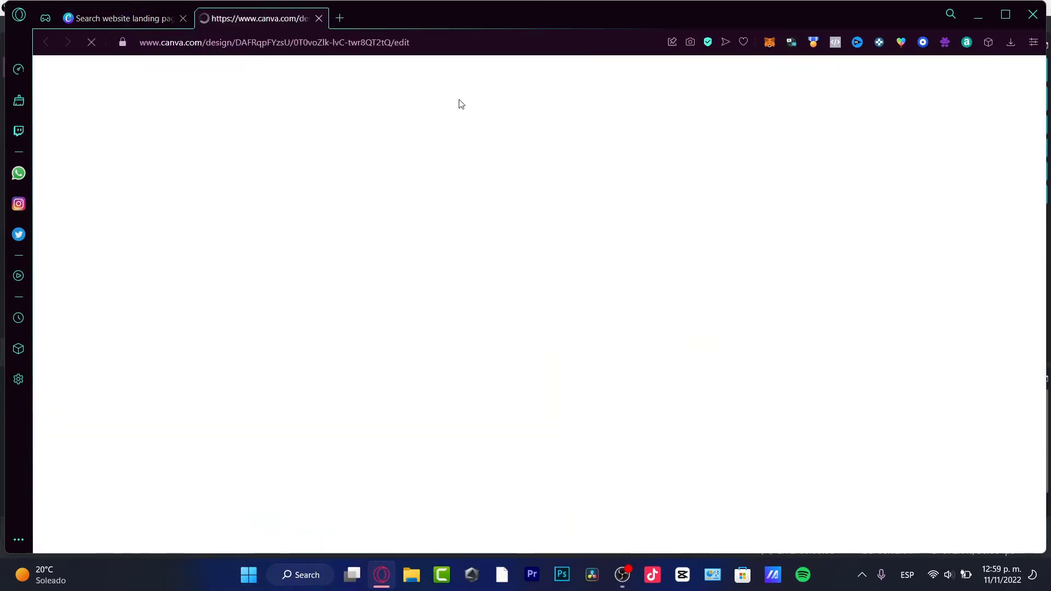
key(ctrl+shift+Tab)
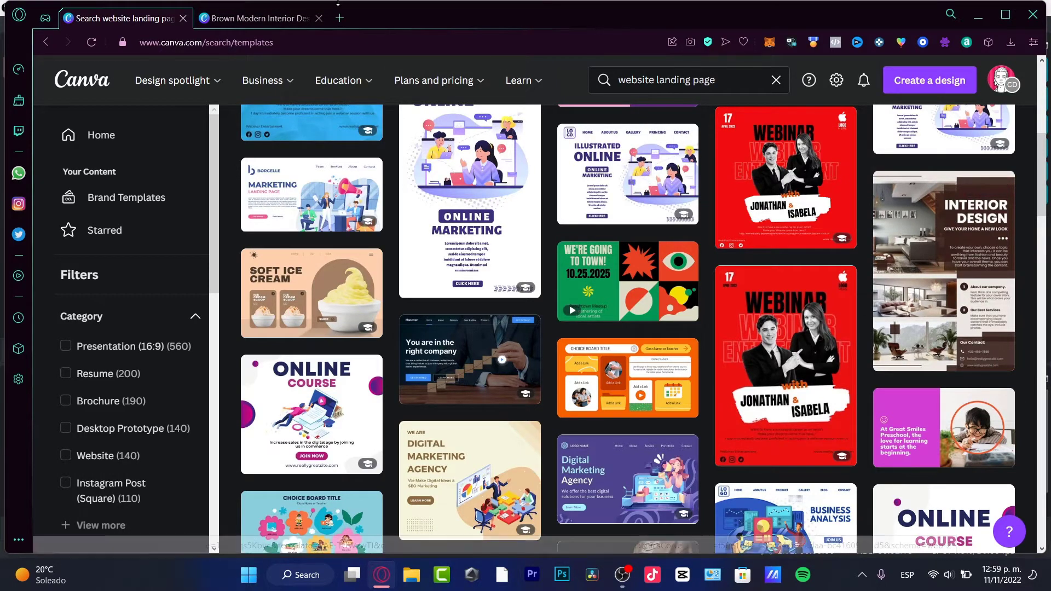
click(265, 20)
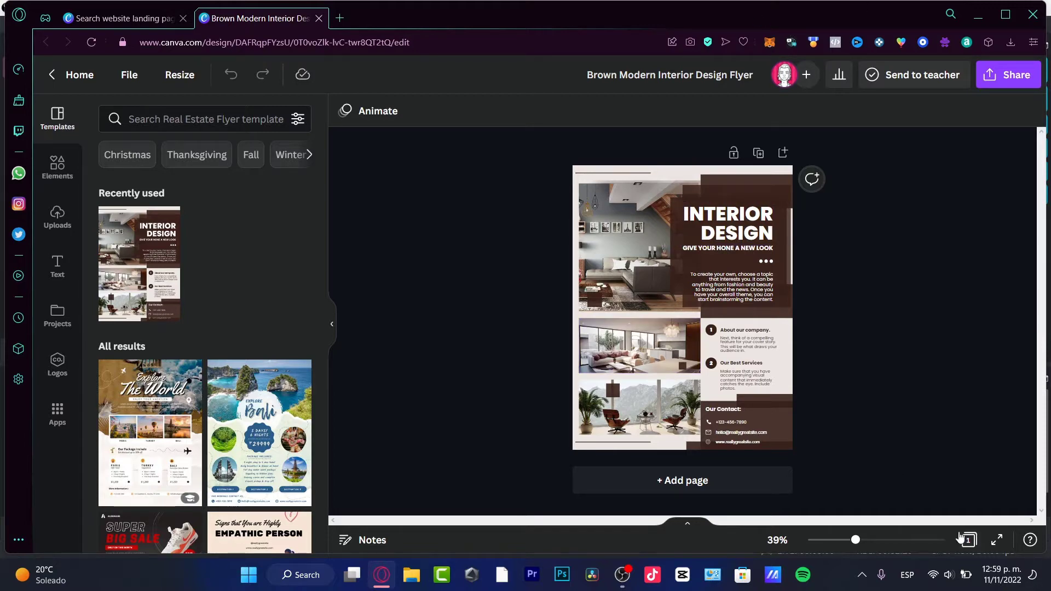
Recolor the two brown panels behind the flyer's heading with dark teal and bright teal from the In the Blue palette
drag(855, 545, 885, 542)
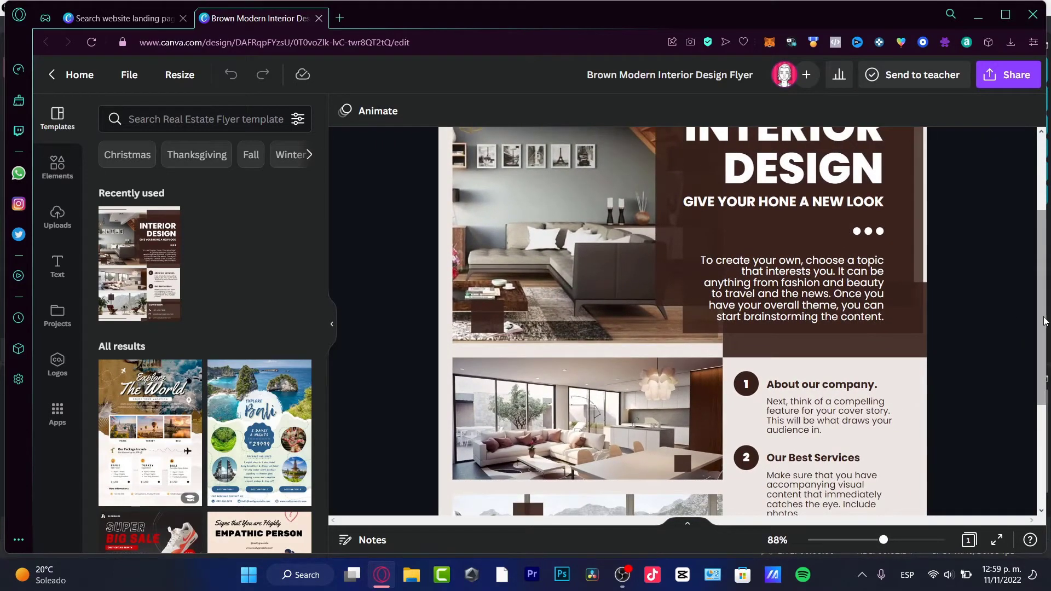
scroll(1048, 257, up, 3)
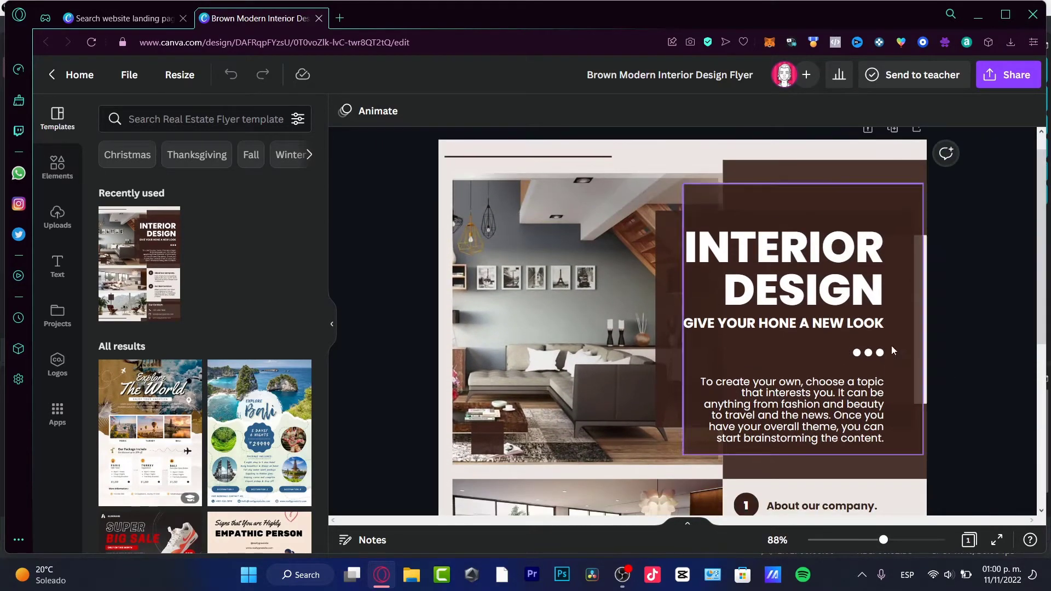
click(836, 203)
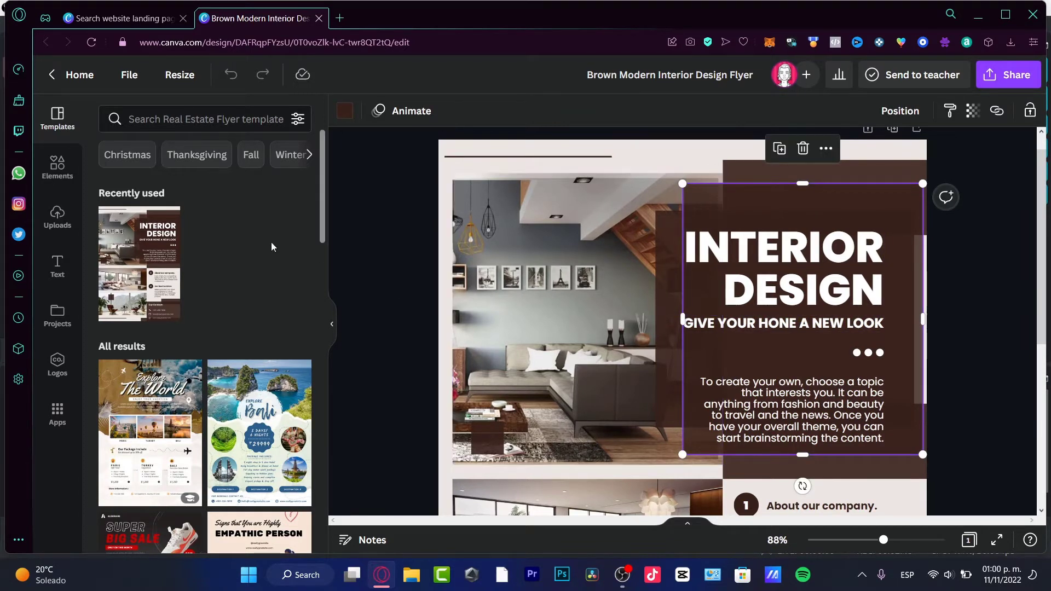
click(349, 256)
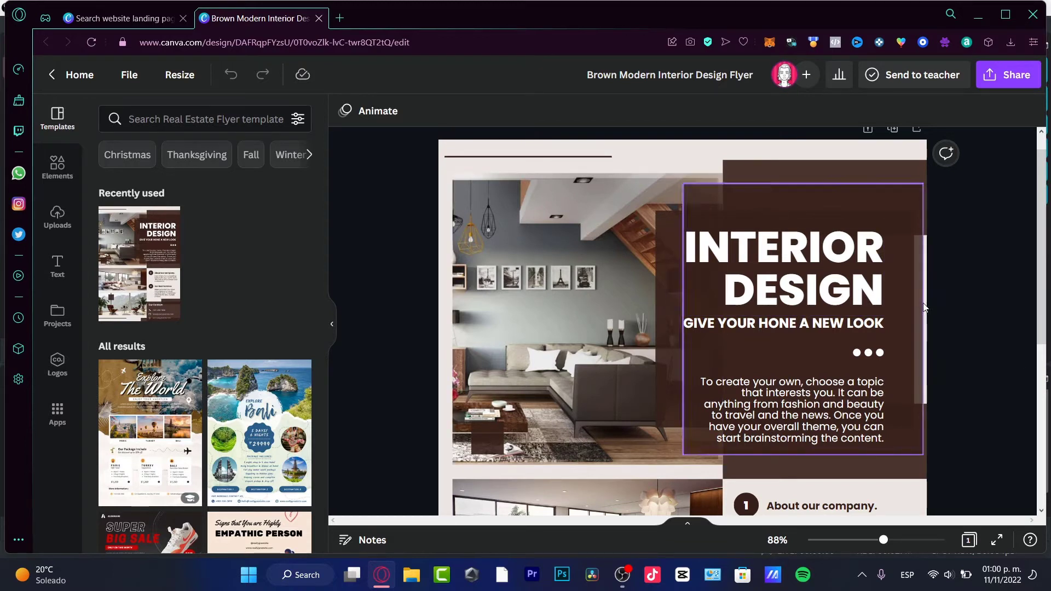
click(804, 221)
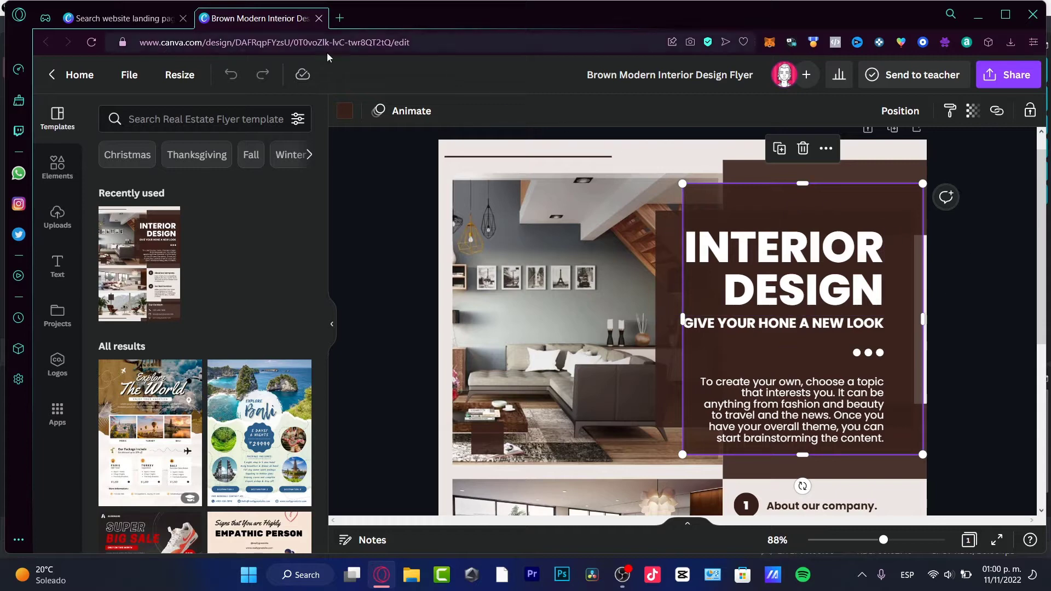
click(344, 112)
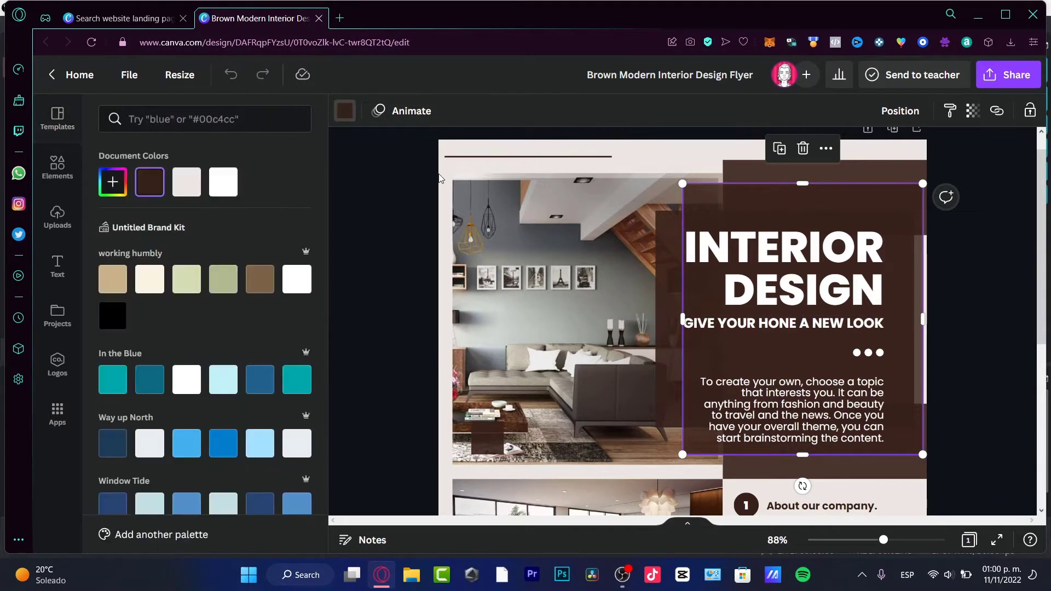
click(149, 380)
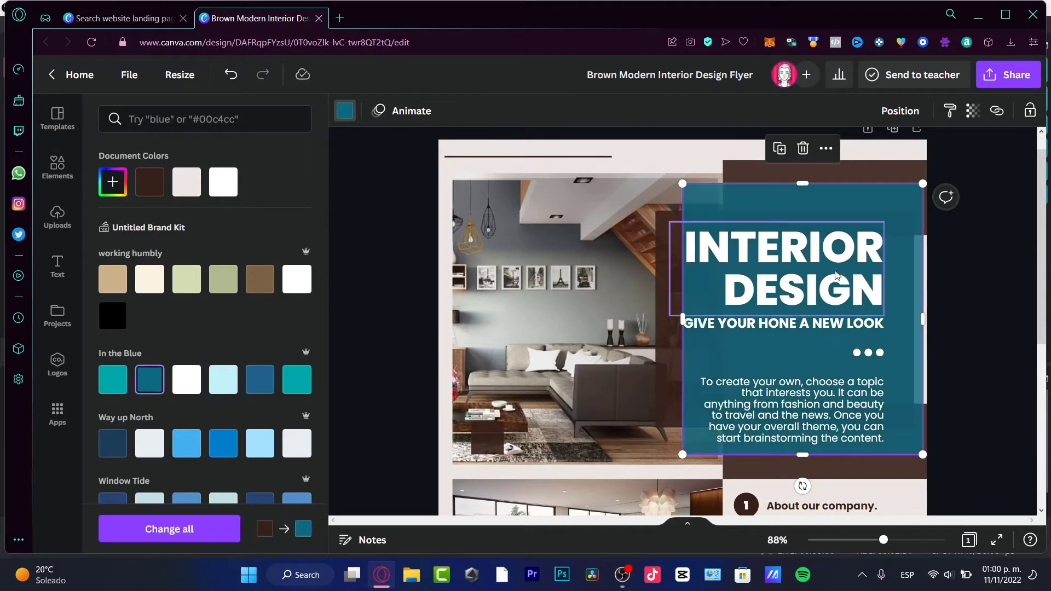
click(112, 383)
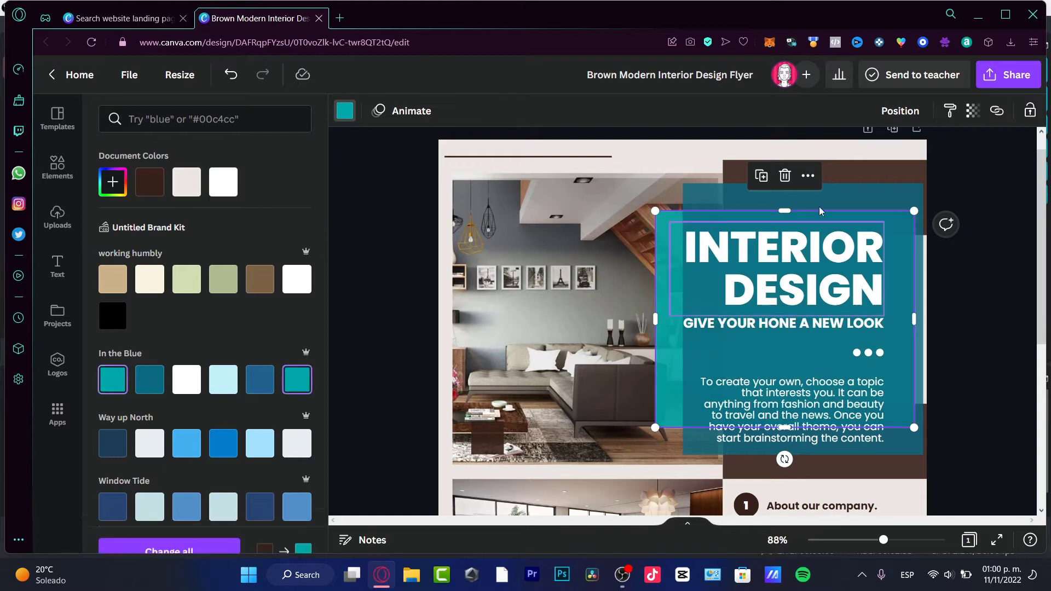
Recolor the brown background blocks above and below the heading panels with the dark navy of the Way up North palette
click(115, 443)
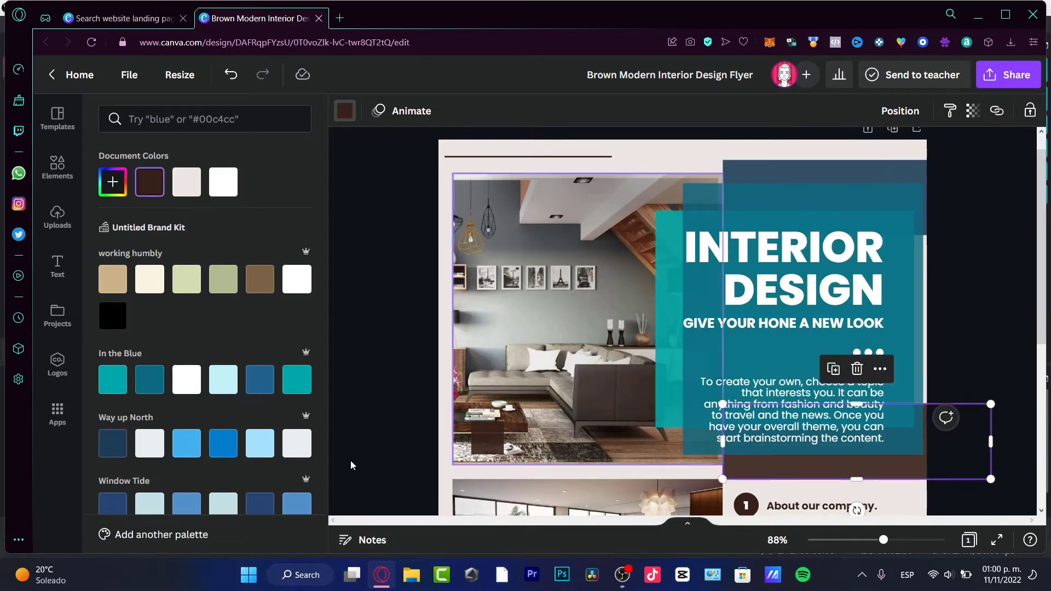
click(113, 444)
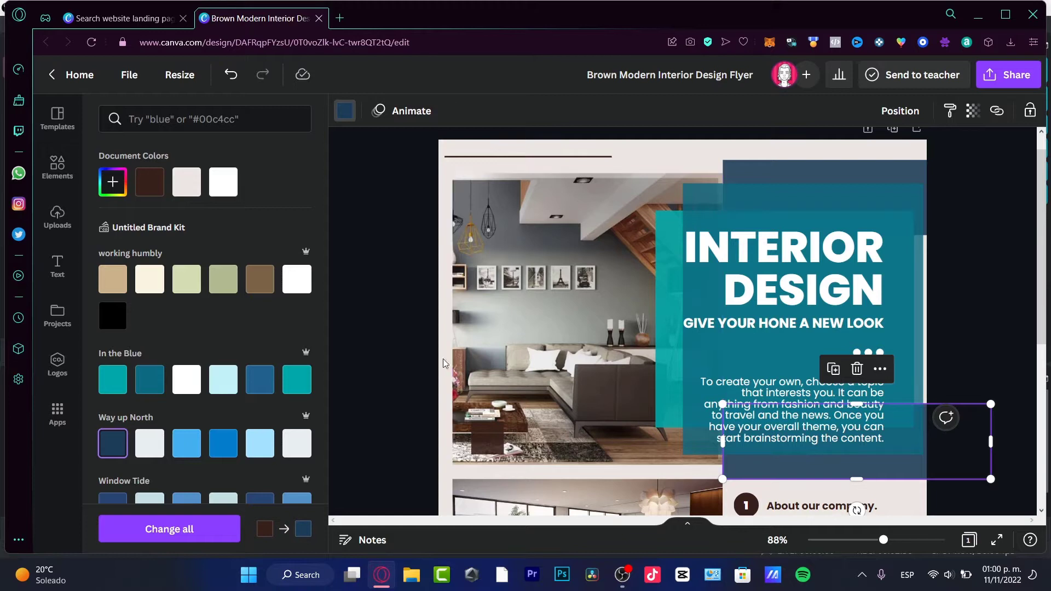
click(414, 336)
Search the elements for "painting" and replace the large living-room photo with the picture of paintbrushes and paint pots
click(618, 250)
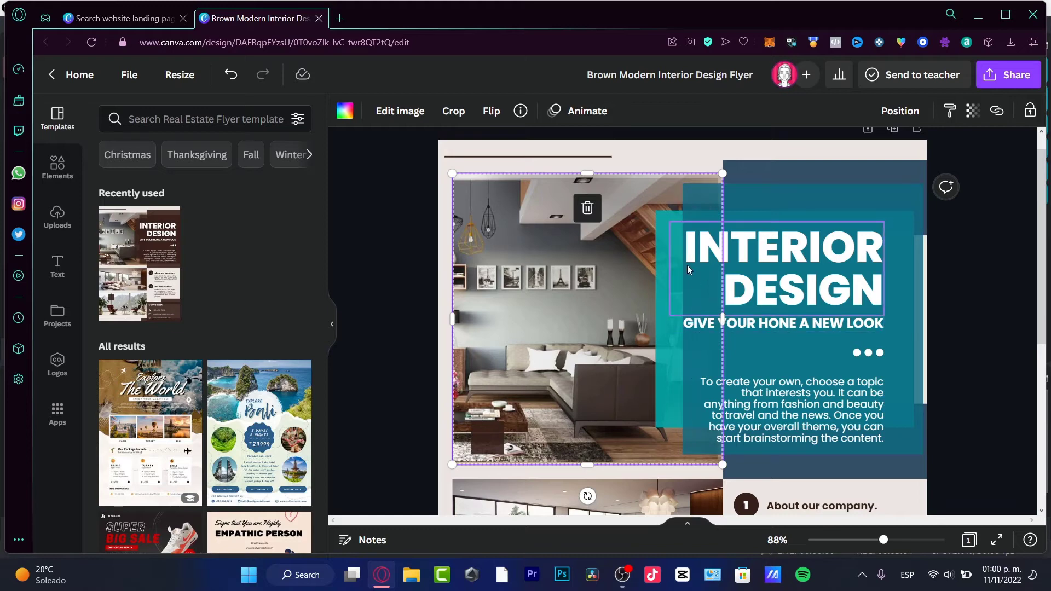
click(59, 187)
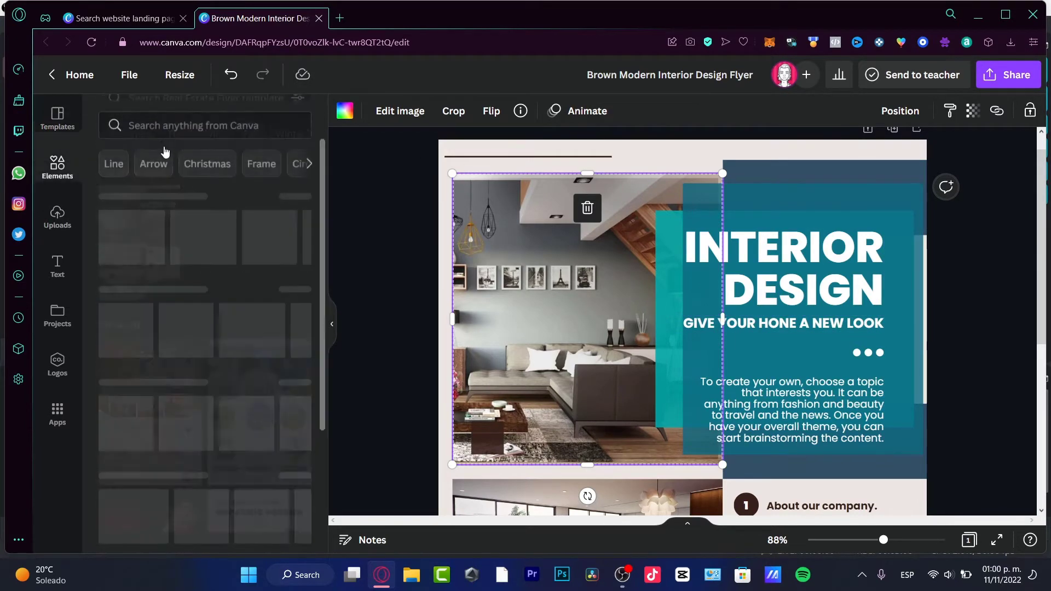
click(193, 117)
text(painting)
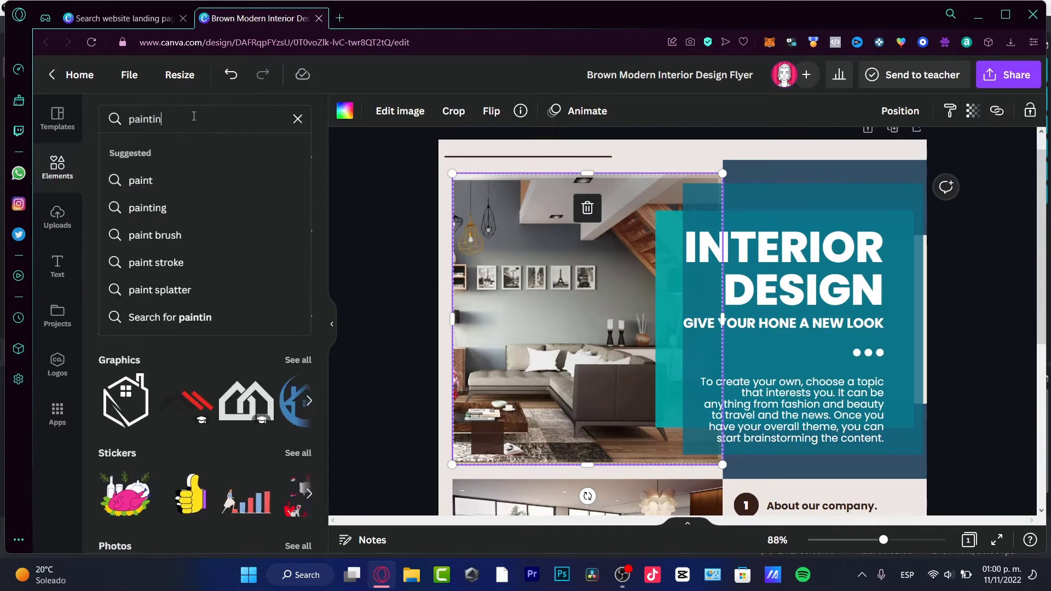
key(Return)
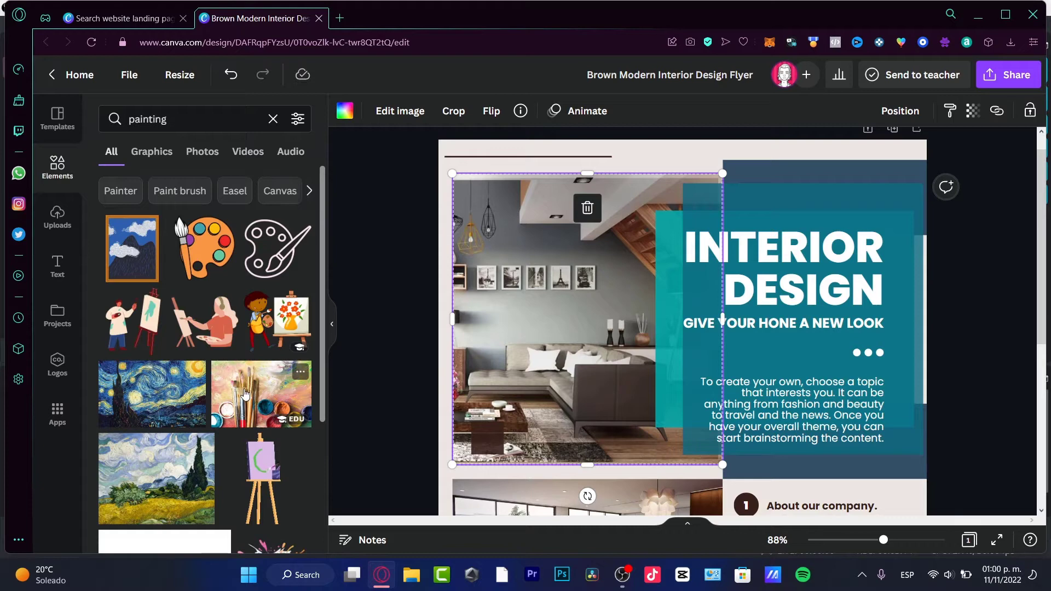
mouse_move(244, 394)
mouse_down()
mouse_move(561, 323)
mouse_move(429, 339)
mouse_move(356, 383)
mouse_move(493, 356)
mouse_move(356, 389)
mouse_move(514, 371)
mouse_move(372, 407)
mouse_move(493, 372)
mouse_move(249, 405)
mouse_move(562, 345)
mouse_move(555, 438)
mouse_move(552, 235)
mouse_up()
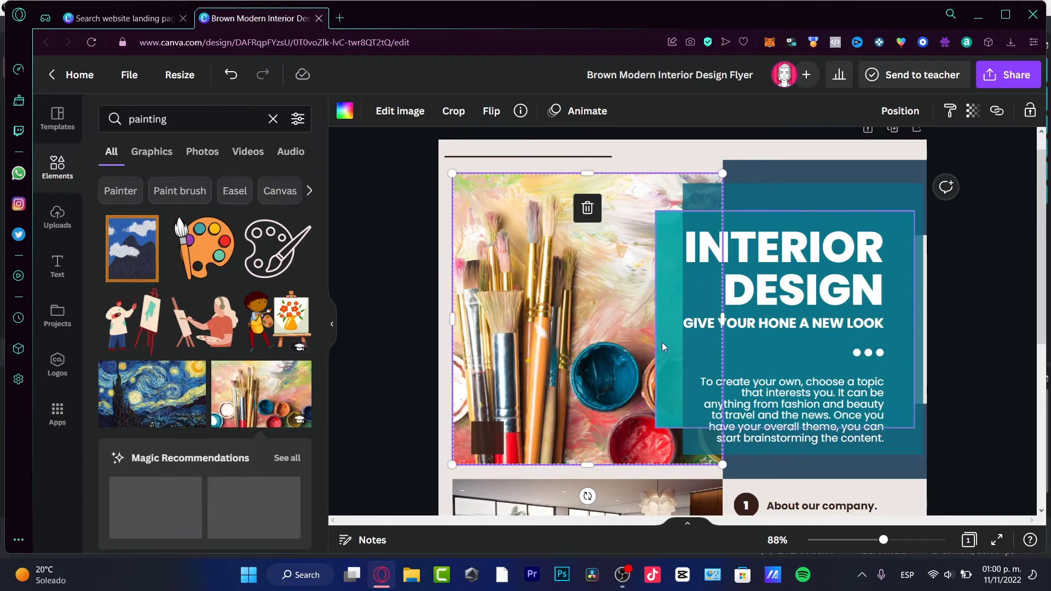
Adjust the paintbrush photo's crop by shifting the image left within its frame
click(453, 111)
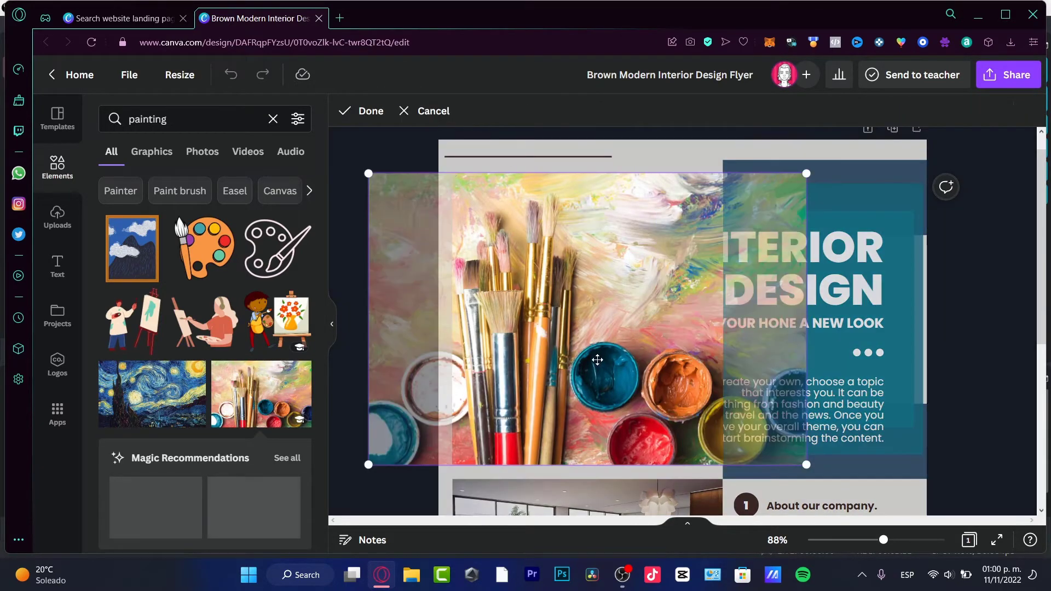
mouse_move(597, 359)
mouse_down()
mouse_move(722, 379)
mouse_move(580, 376)
mouse_move(619, 375)
mouse_move(585, 378)
mouse_move(593, 377)
mouse_up()
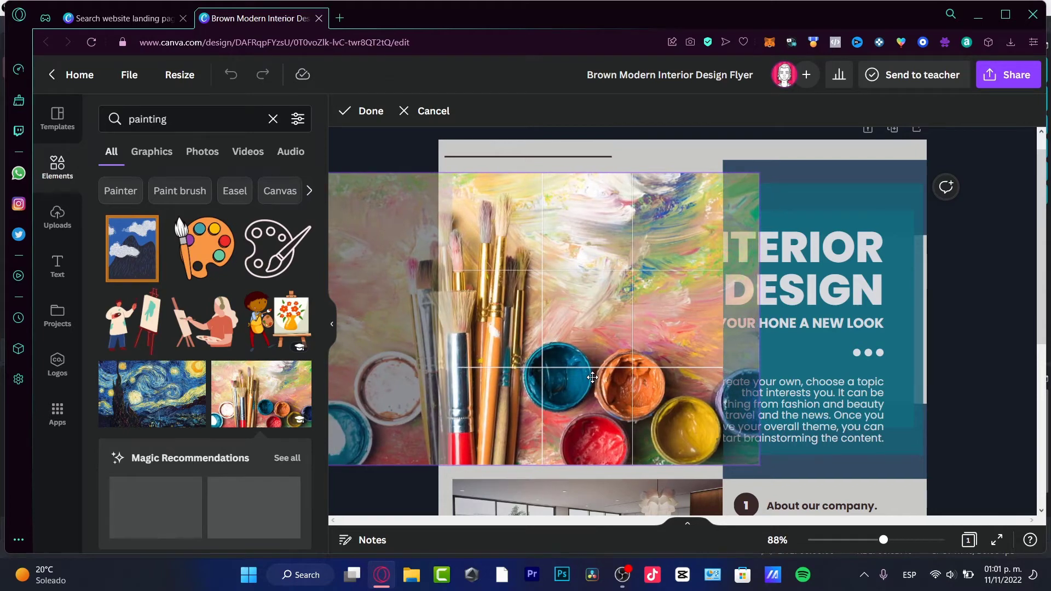
click(353, 112)
click(370, 290)
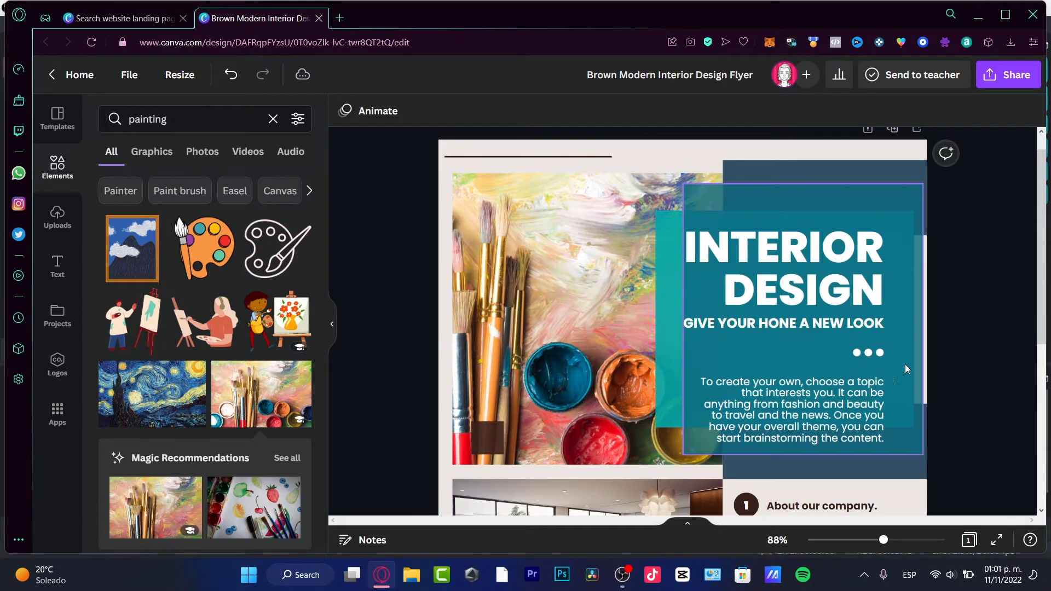
Replace the INTERIOR DESIGN heading with "FREE WEBINAR" on two lines
double_click(843, 272)
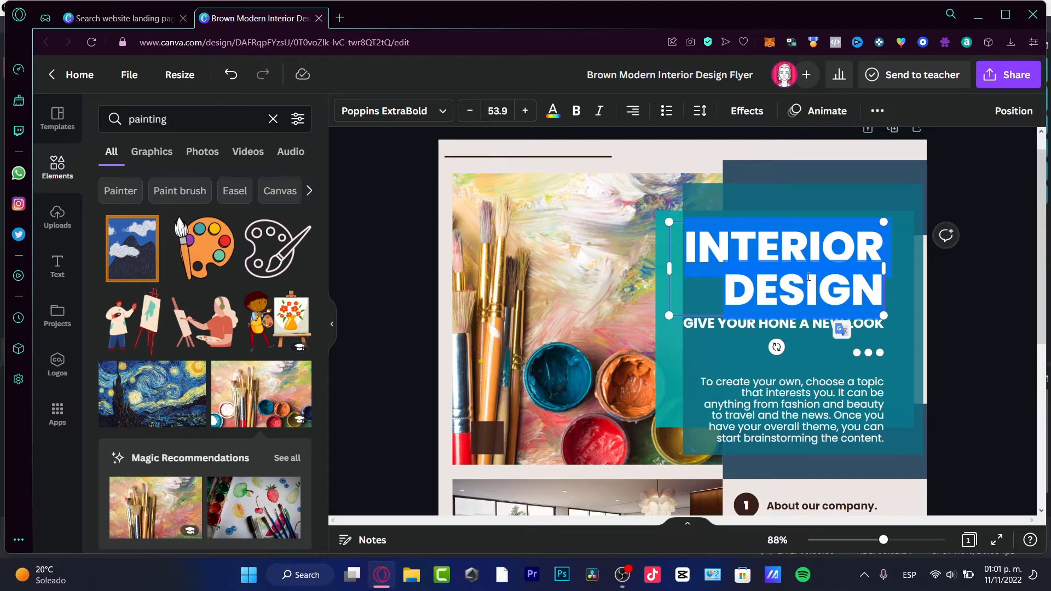
text(FREE)
key(Return)
text(WEBIN)
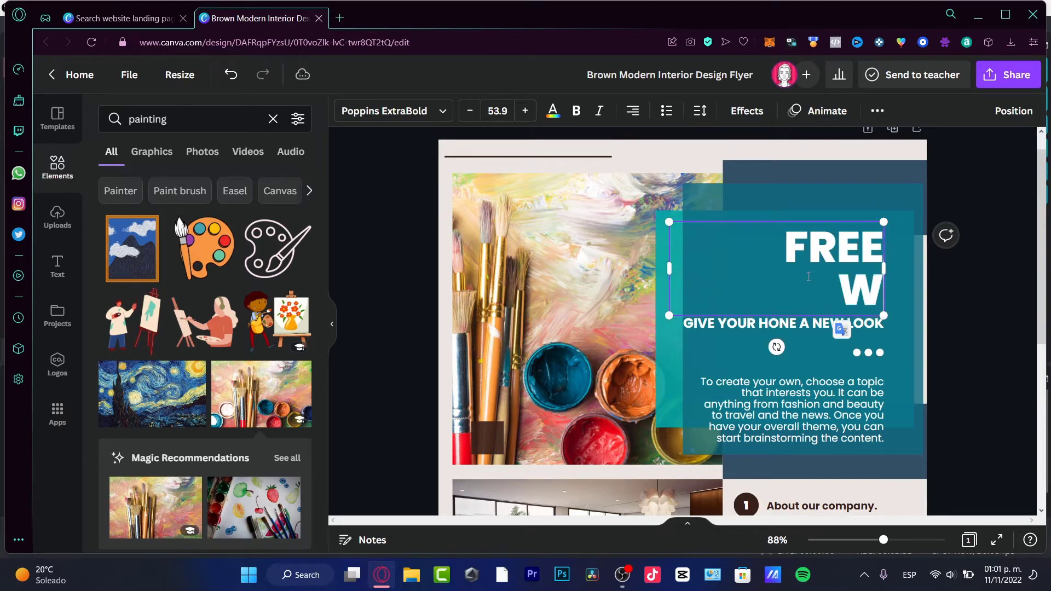
text(AR)
Change the subtitle below the heading to "SIGN UP TODAY"
click(760, 324)
text(SIGN)
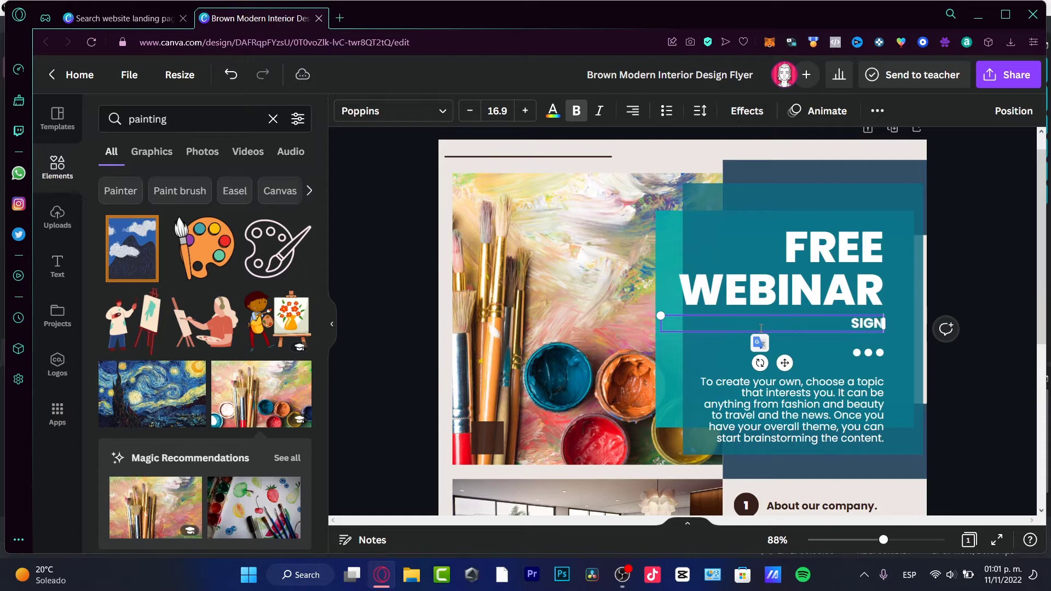
text( UP)
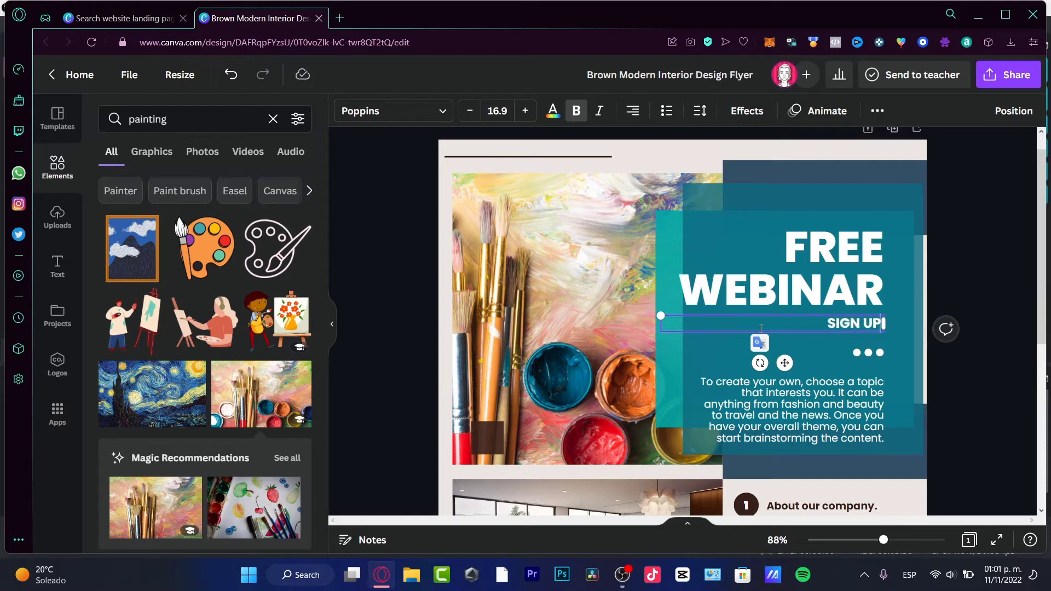
text( TODAY)
click(777, 421)
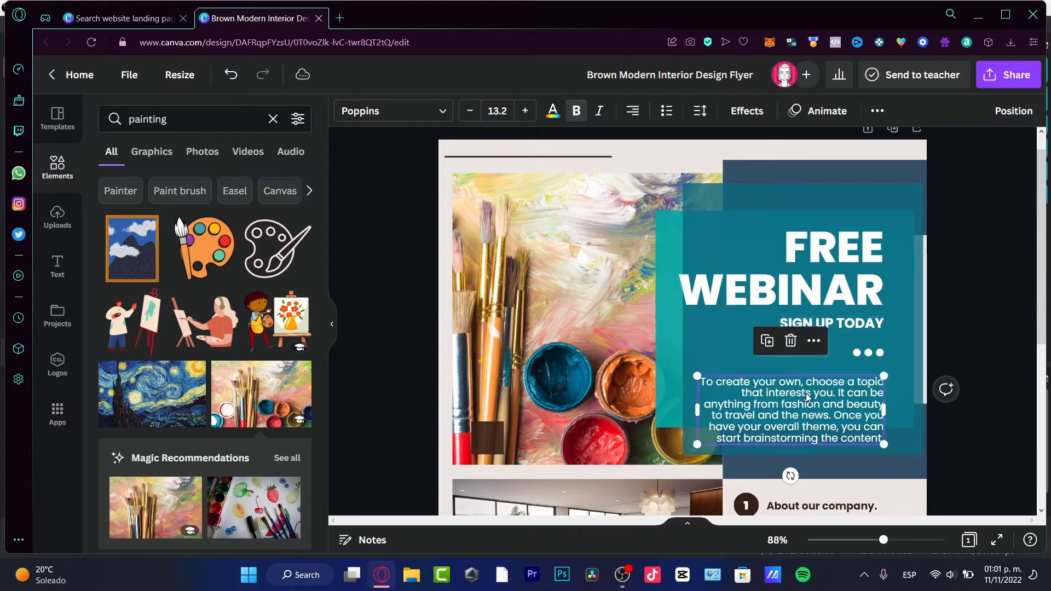
click(1006, 306)
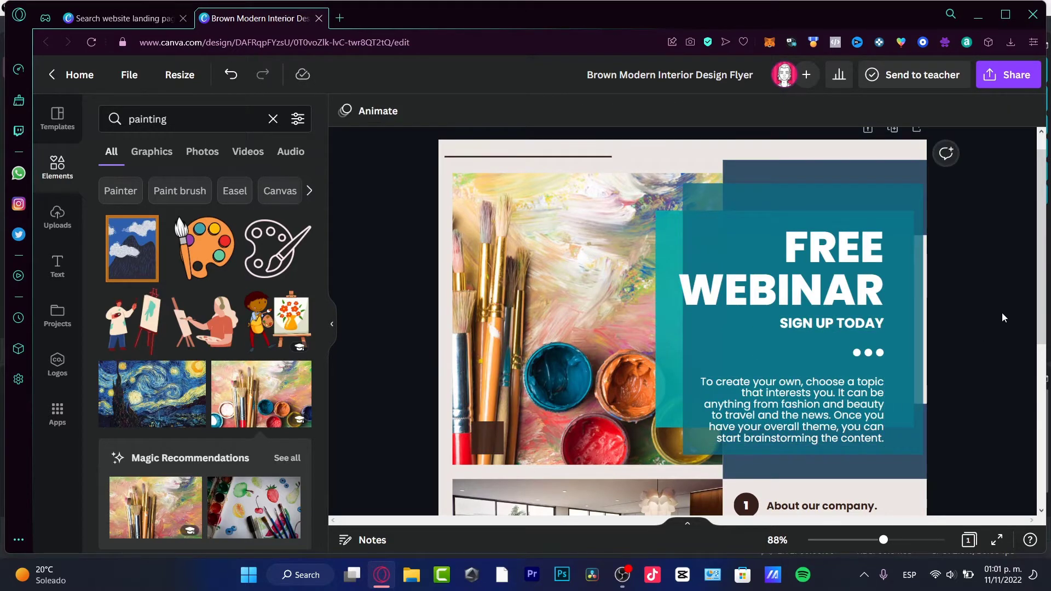
Replace the middle interior photo with the Starry Night painting from the element results
scroll(1003, 316, down, 4)
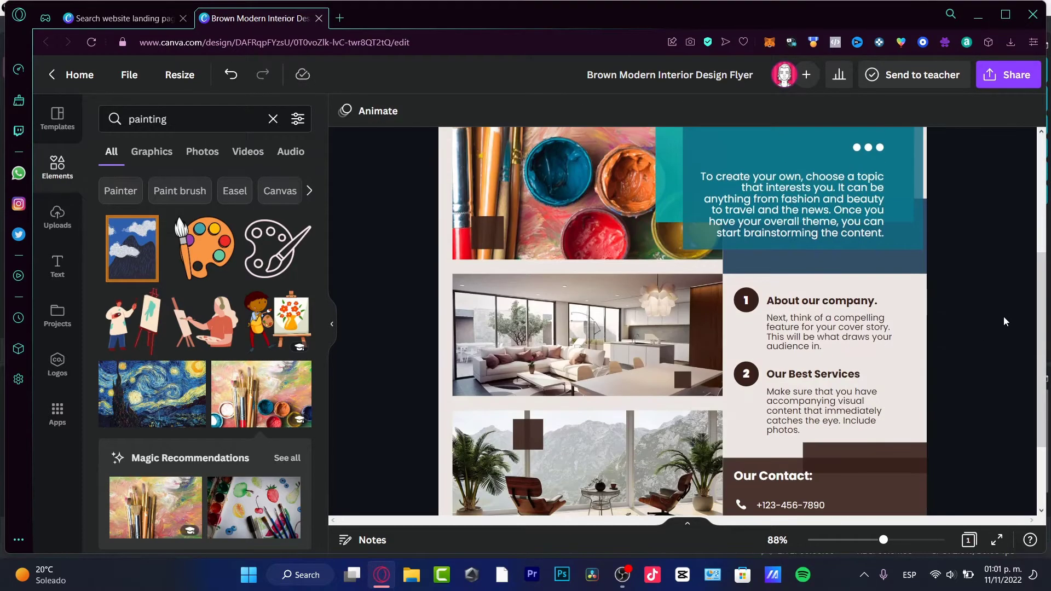
click(564, 330)
drag(152, 394, 545, 370)
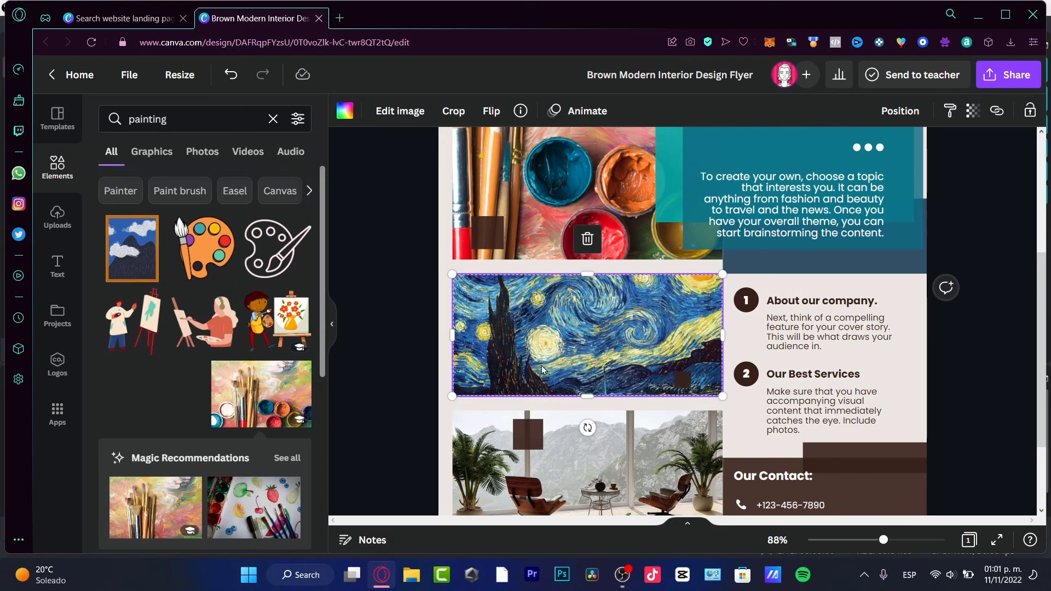
scroll(707, 438, down, 2)
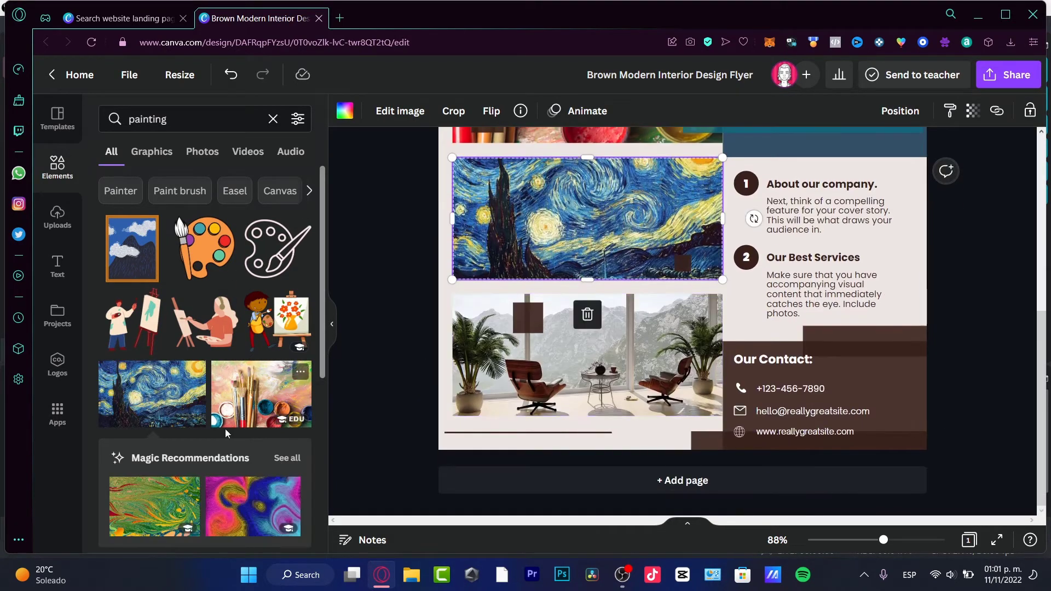
Replace the lower interior photo with the grey, teal and yellow marbled paint image from the magic recommendations
click(289, 460)
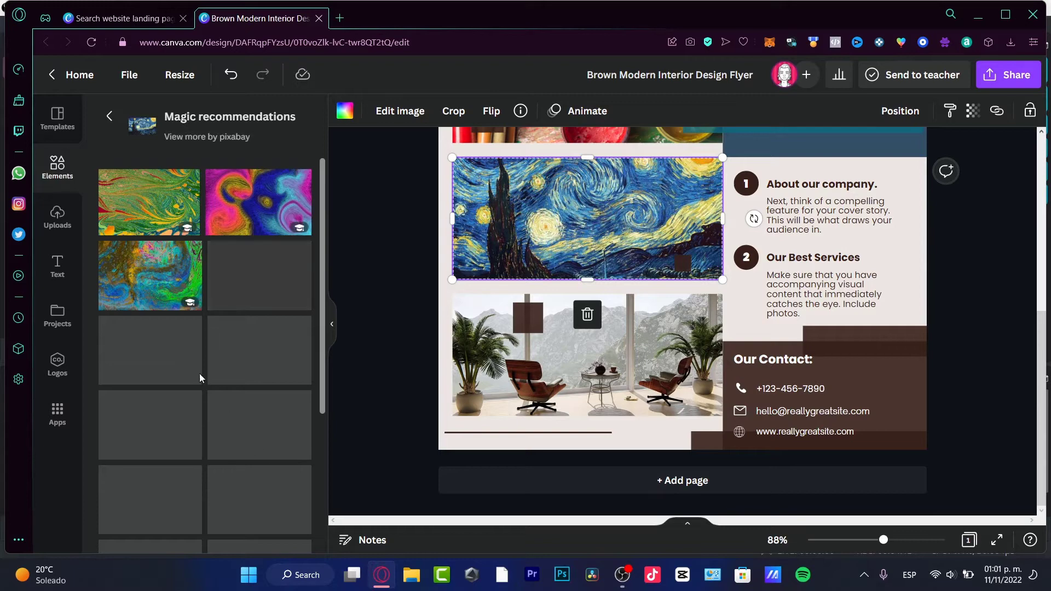
drag(260, 282, 612, 353)
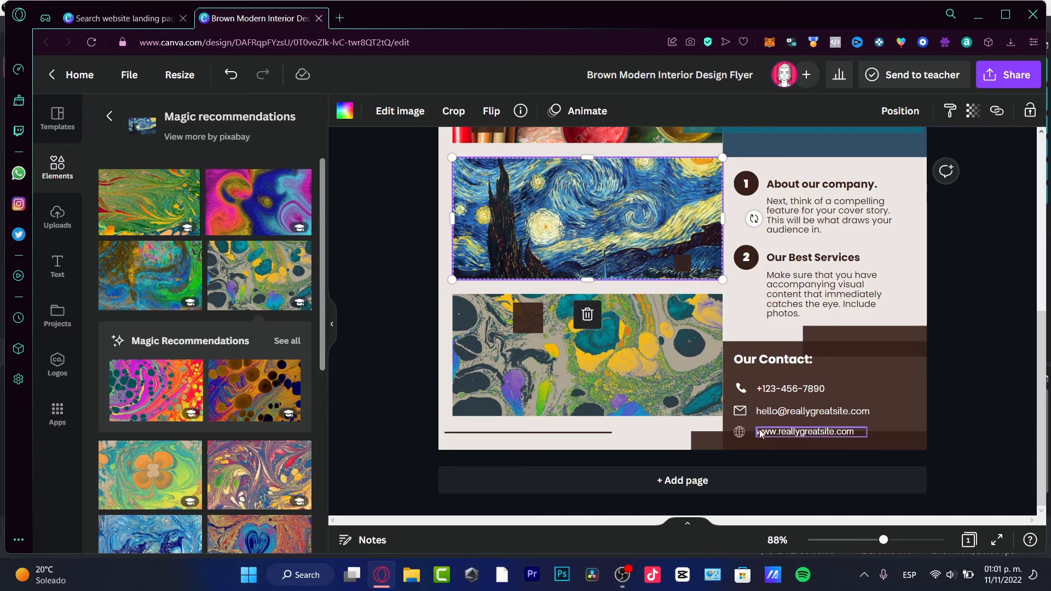
Recolor the contact section with a teal panel, a light blue upper bar and a dark navy lower bar
click(907, 377)
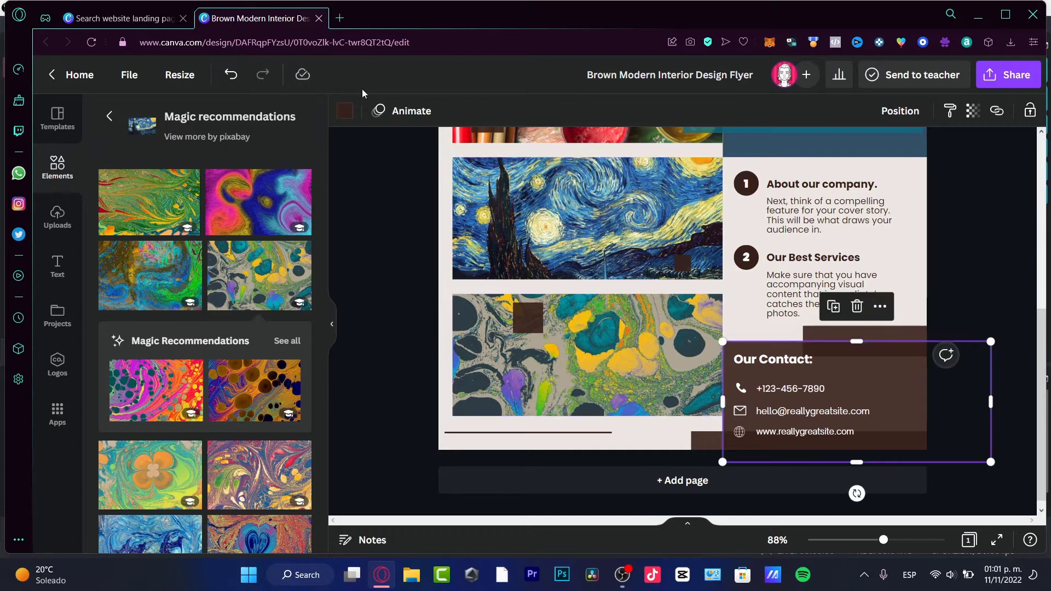
click(349, 118)
click(295, 416)
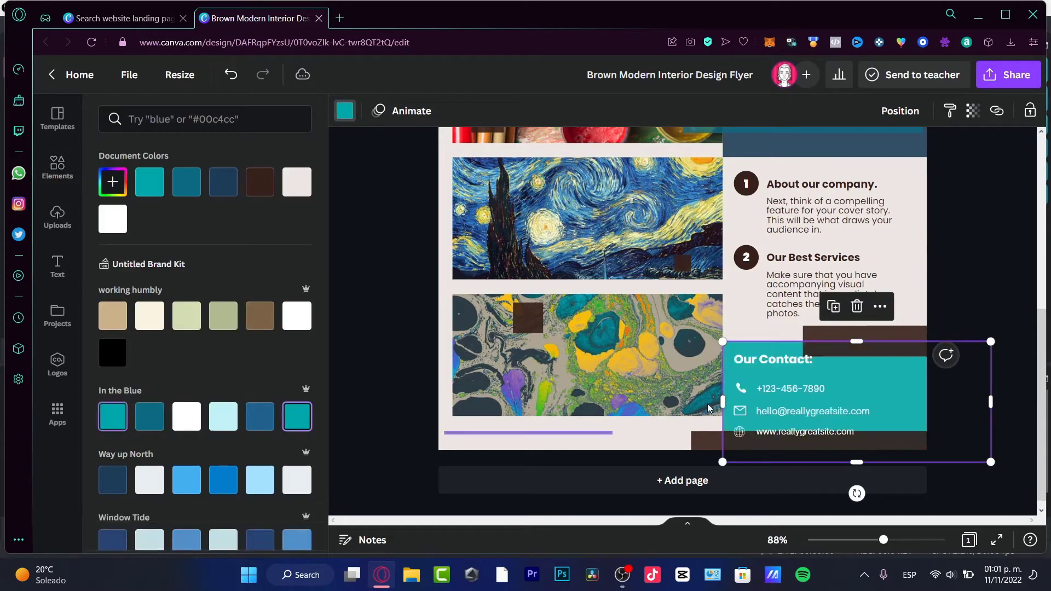
click(820, 341)
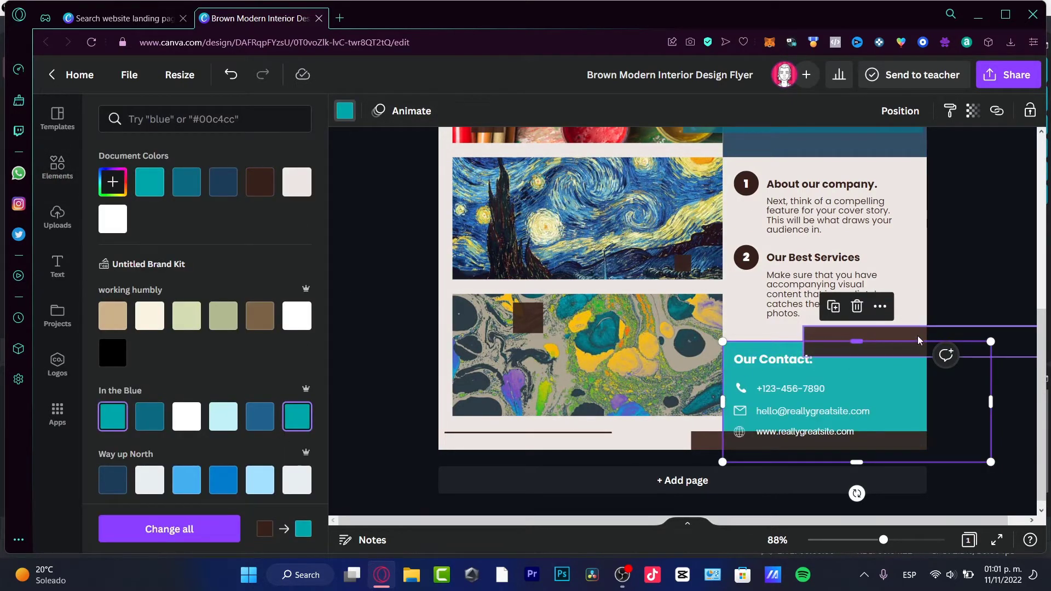
click(186, 480)
click(818, 447)
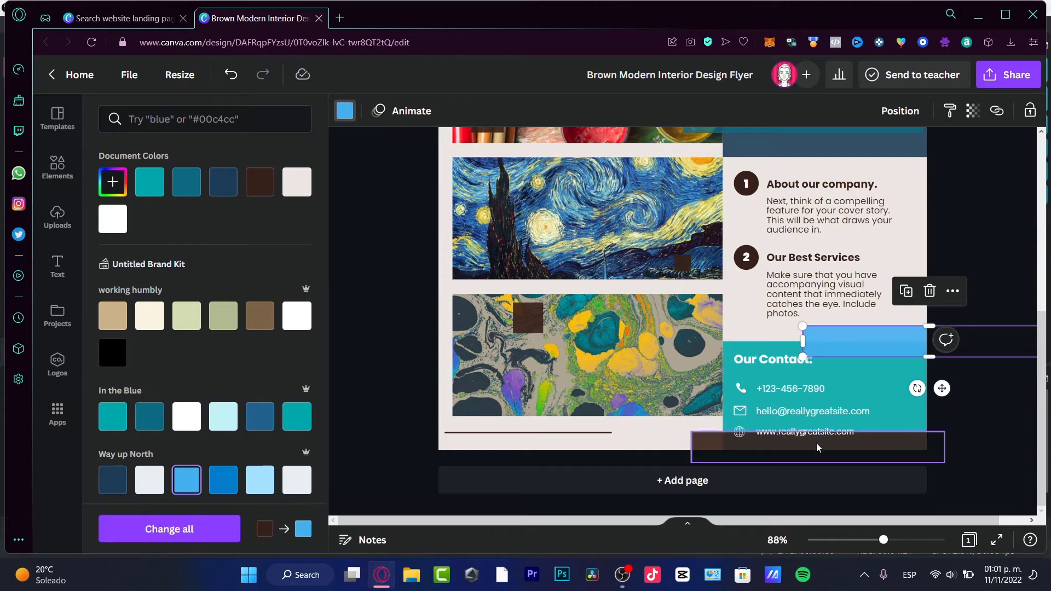
click(118, 482)
key(Escape)
click(969, 253)
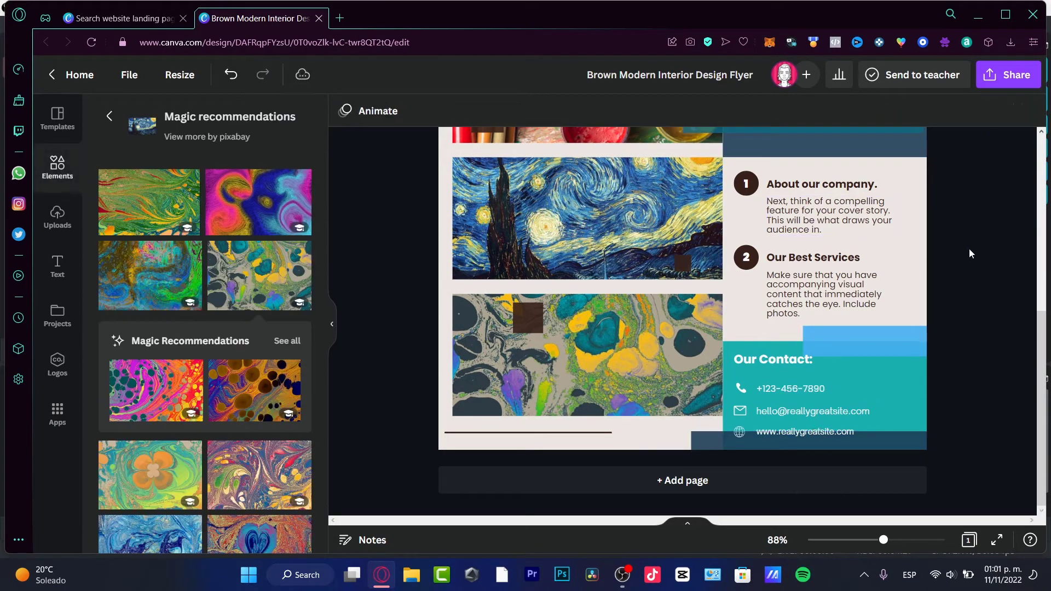
scroll(984, 306, up, 6)
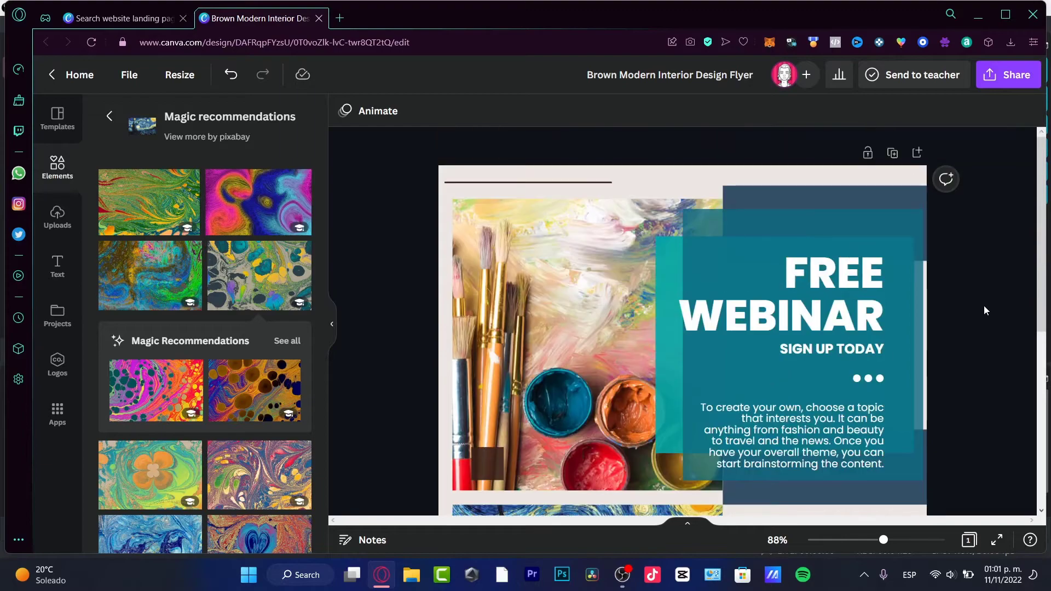
scroll(984, 305, down, 6)
scroll(772, 287, up, 4)
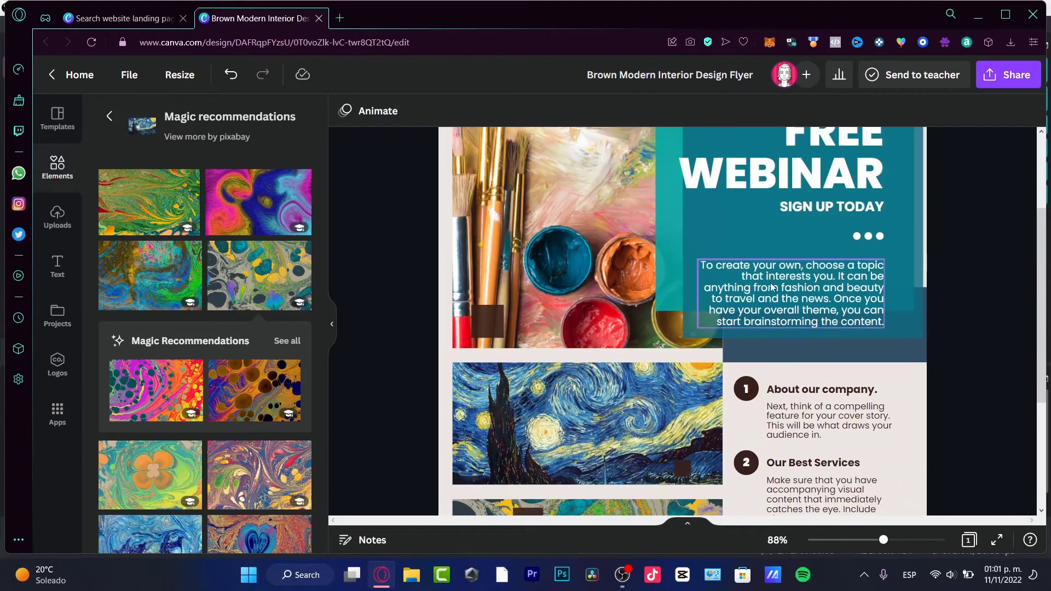
scroll(777, 355, up, 3)
scroll(947, 440, down, 6)
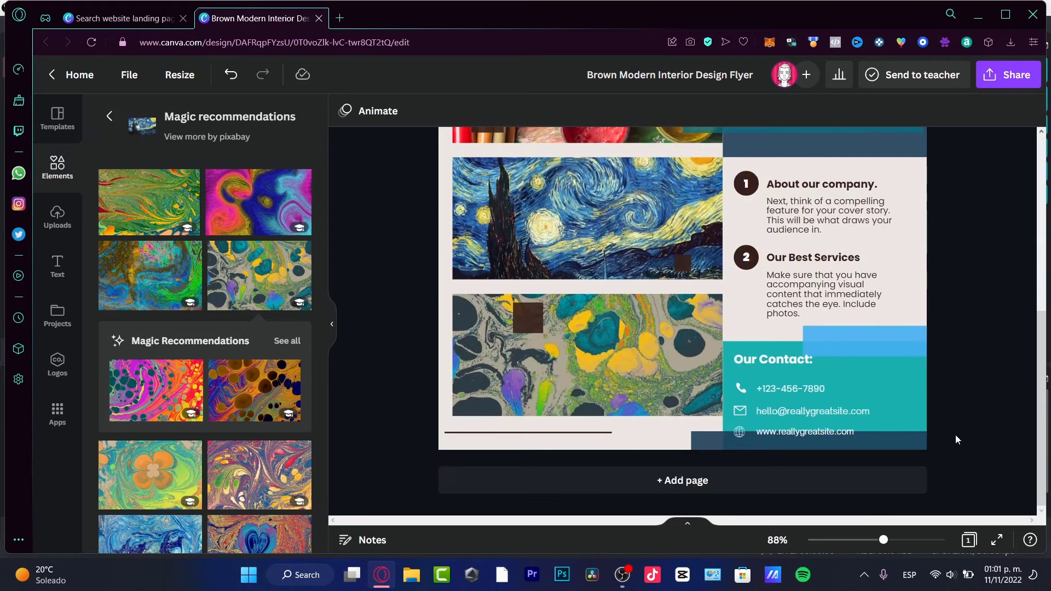
scroll(942, 410, up, 4)
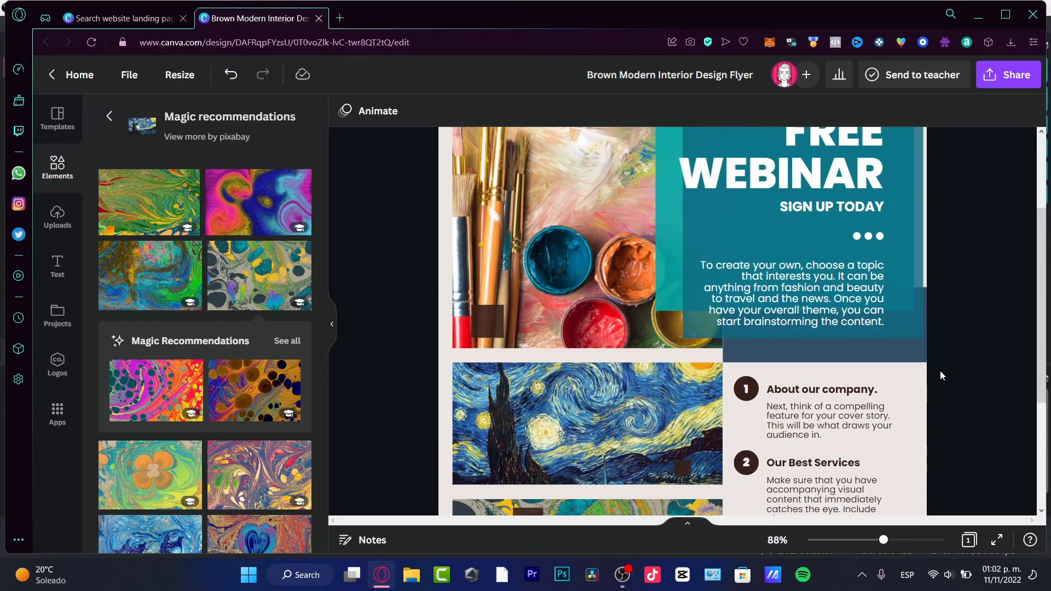
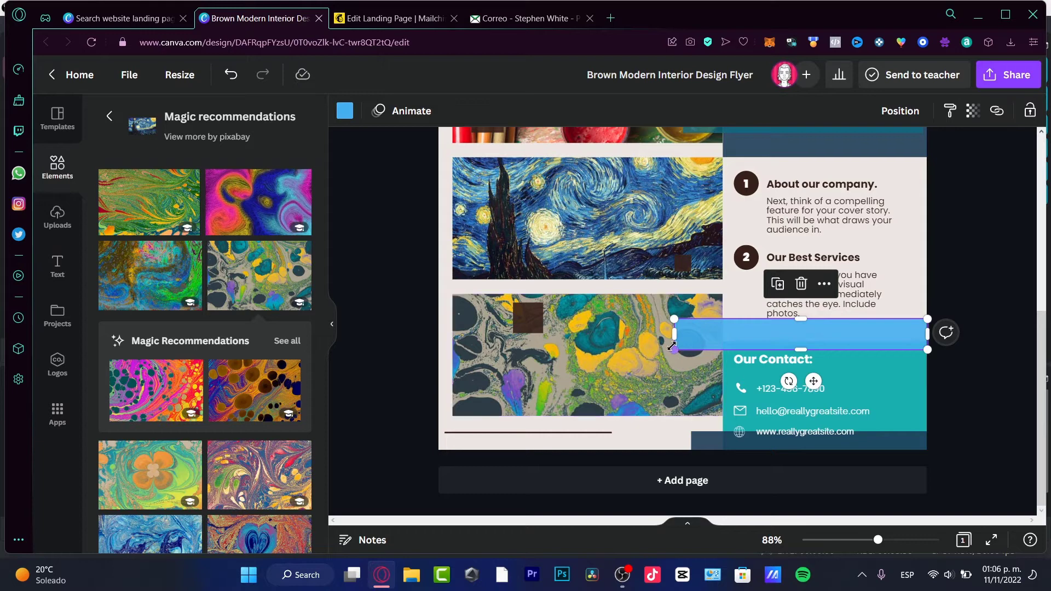
drag(979, 449, 739, 355)
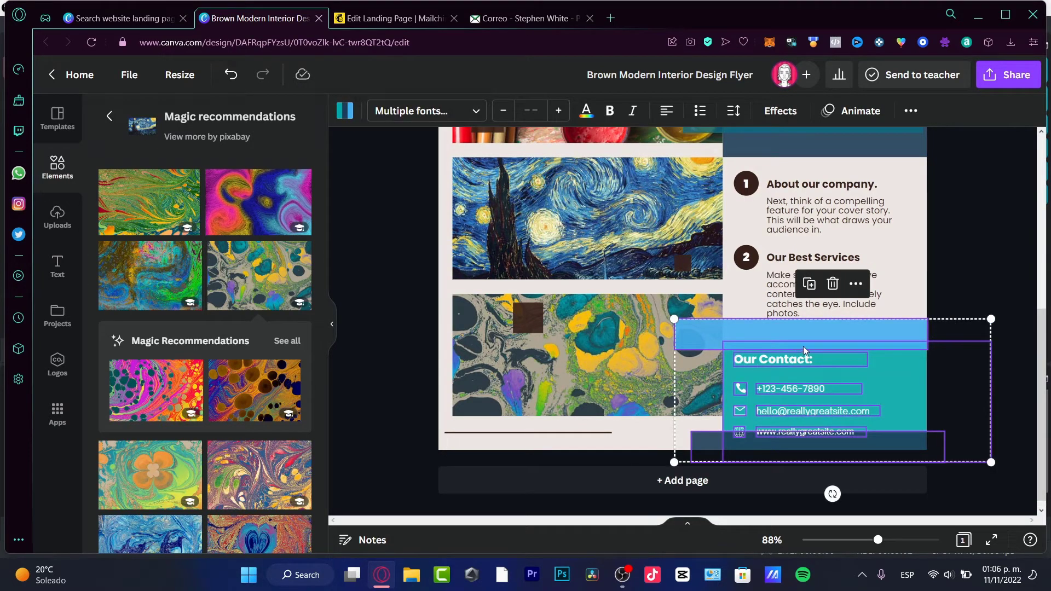
key(Delete)
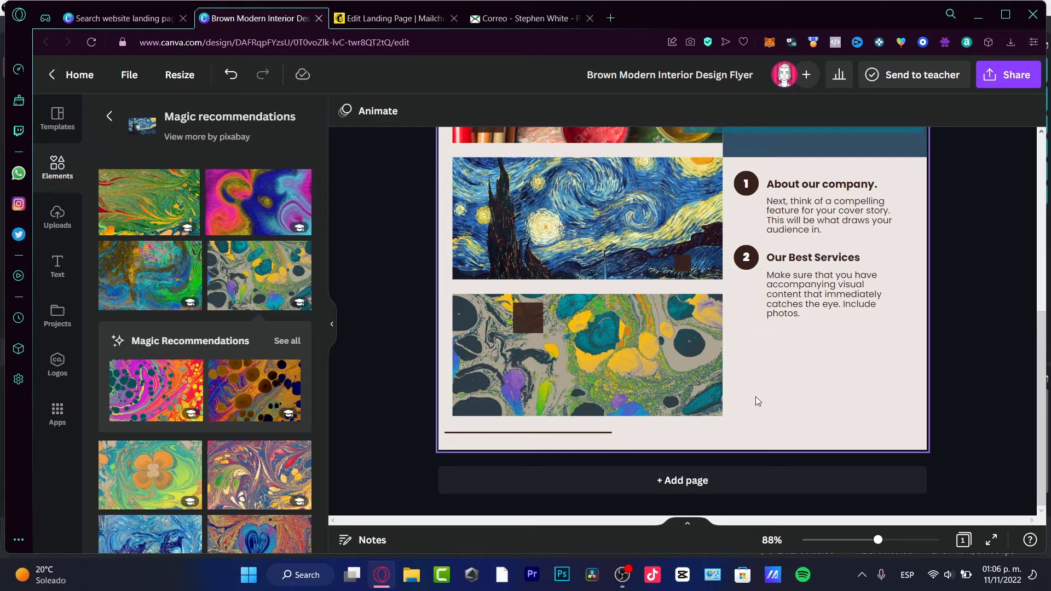
key(ctrl+z)
Remove the contact text, icons and both blue bars, keeping only the teal panel and shifting it partly over the marbled image
click(859, 384)
drag(868, 364, 581, 367)
drag(989, 448, 799, 331)
click(636, 402)
drag(636, 402, 938, 379)
drag(773, 385, 667, 383)
click(728, 446)
key(Delete)
key(Escape)
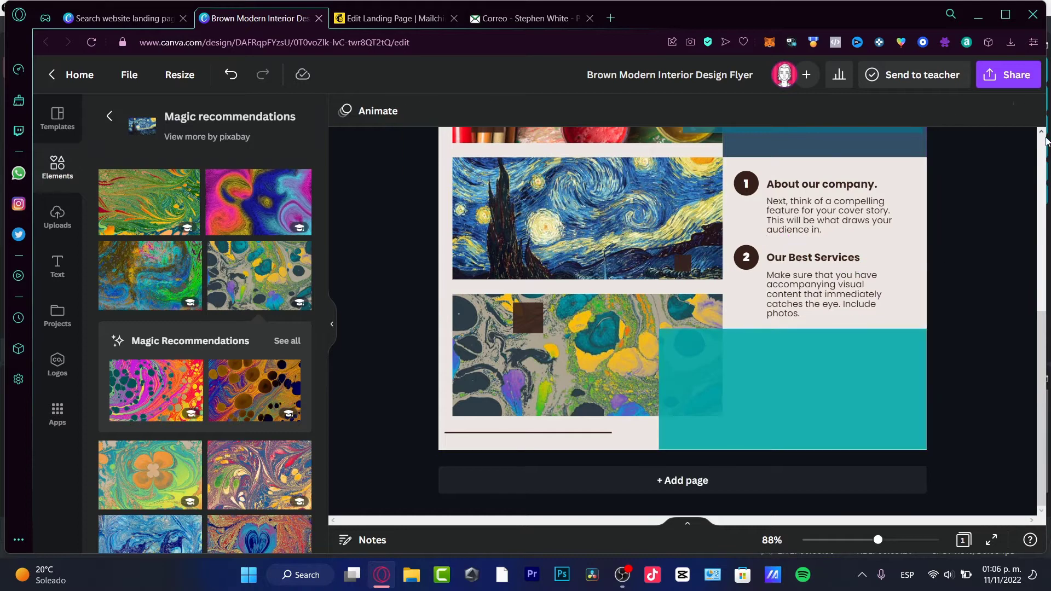
Download the finished flyer as a PNG file at size 1
click(1009, 79)
click(788, 404)
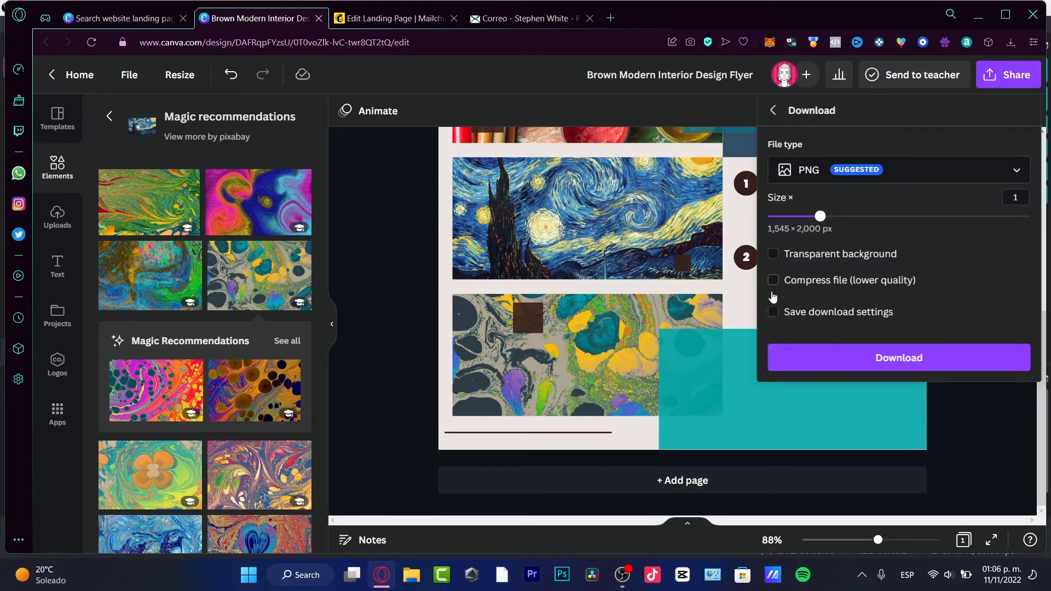
scroll(597, 334, up, 6)
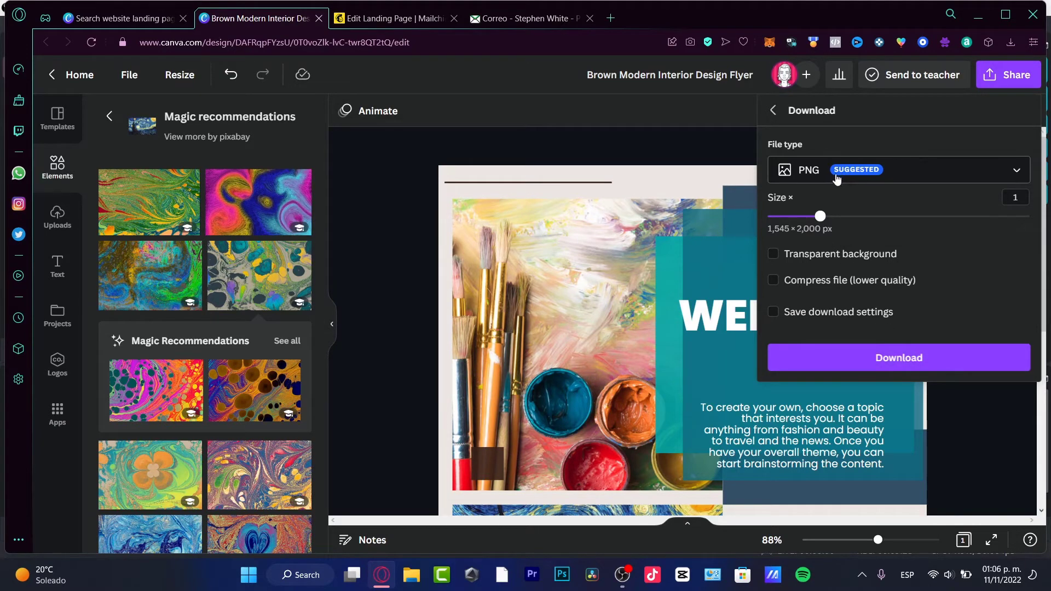
click(898, 362)
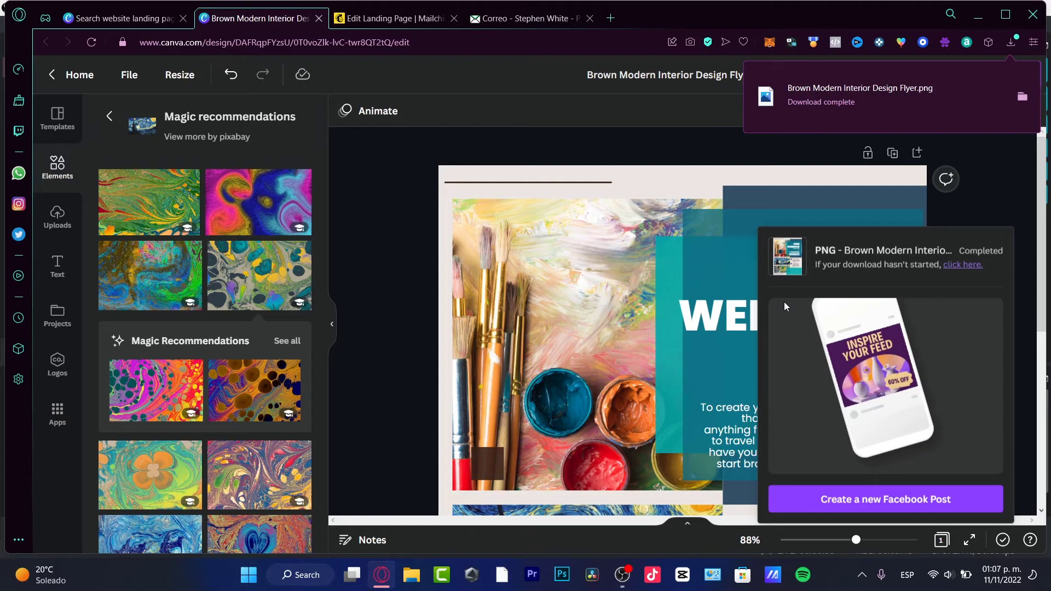
Switch to the Mailchimp landing page editor and replace the top section's star background with the downloaded flyer PNG
click(378, 18)
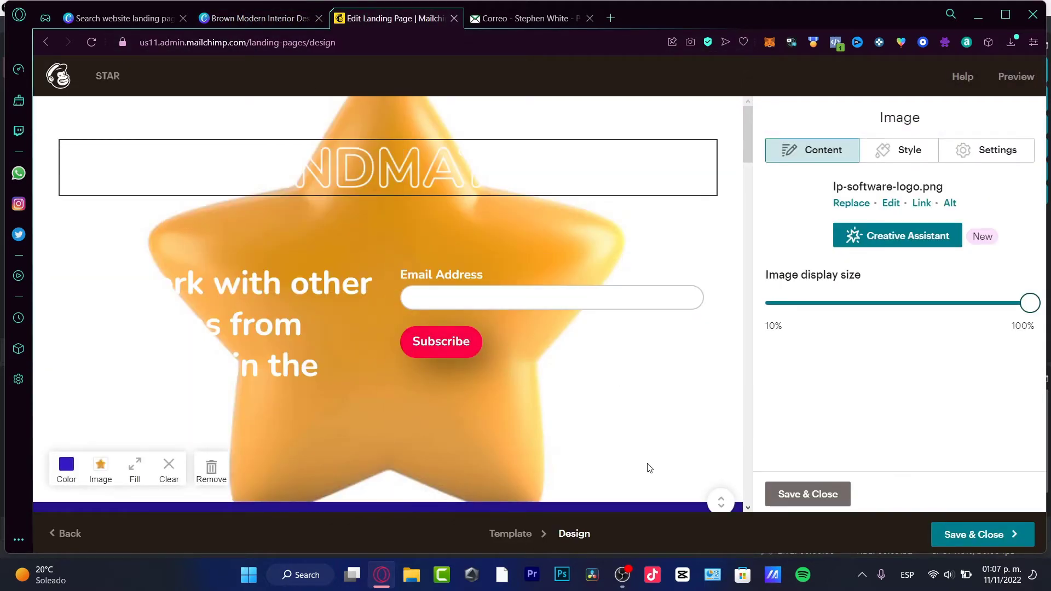
click(100, 468)
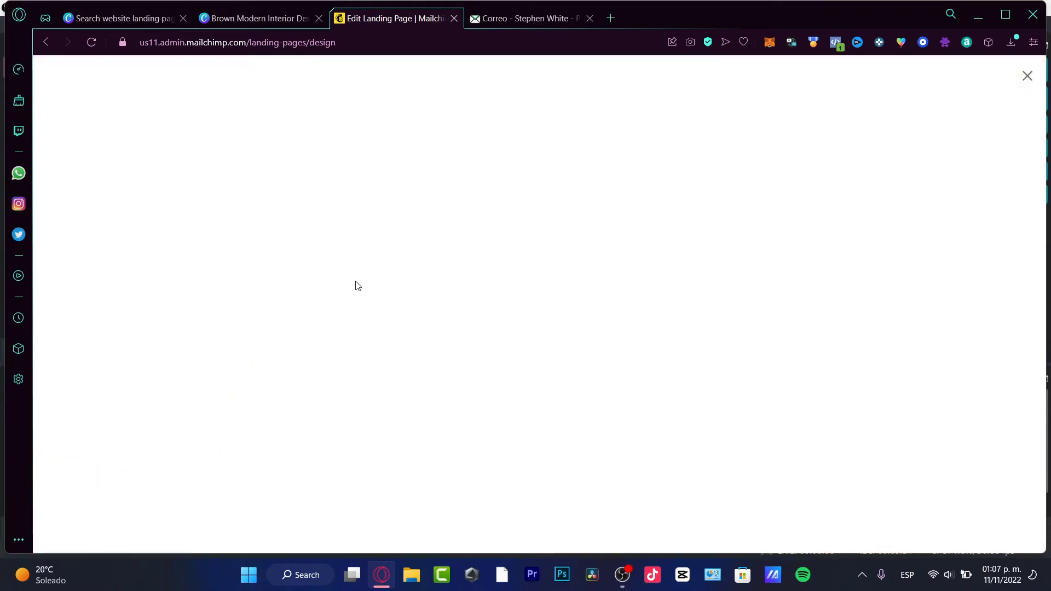
click(1010, 42)
drag(751, 207, 712, 314)
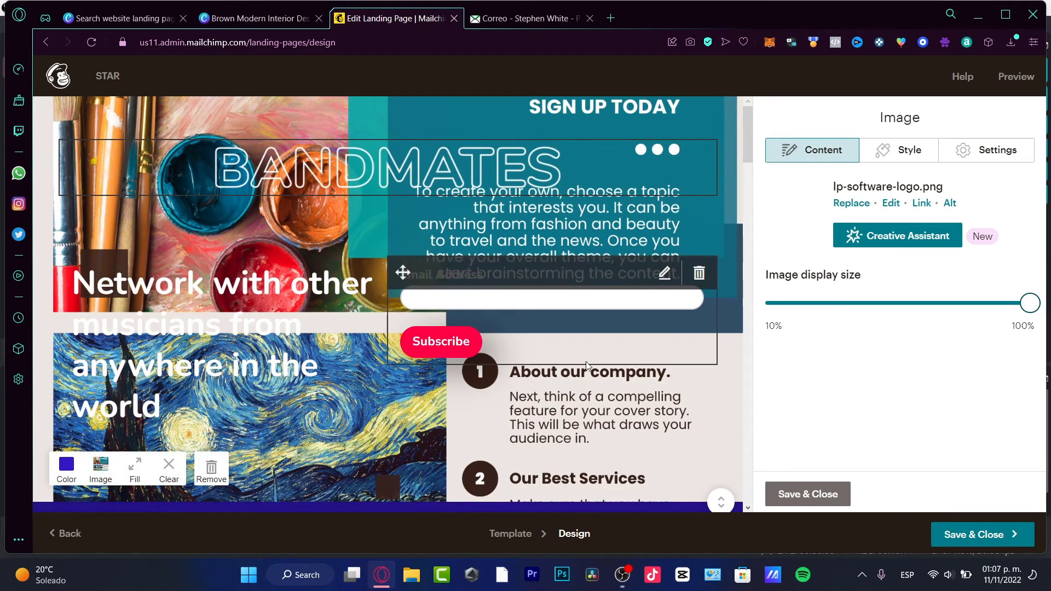
Delete the BANDMATES logo and the "Network with other musicians from anywhere in the world" text block from the top section
click(700, 160)
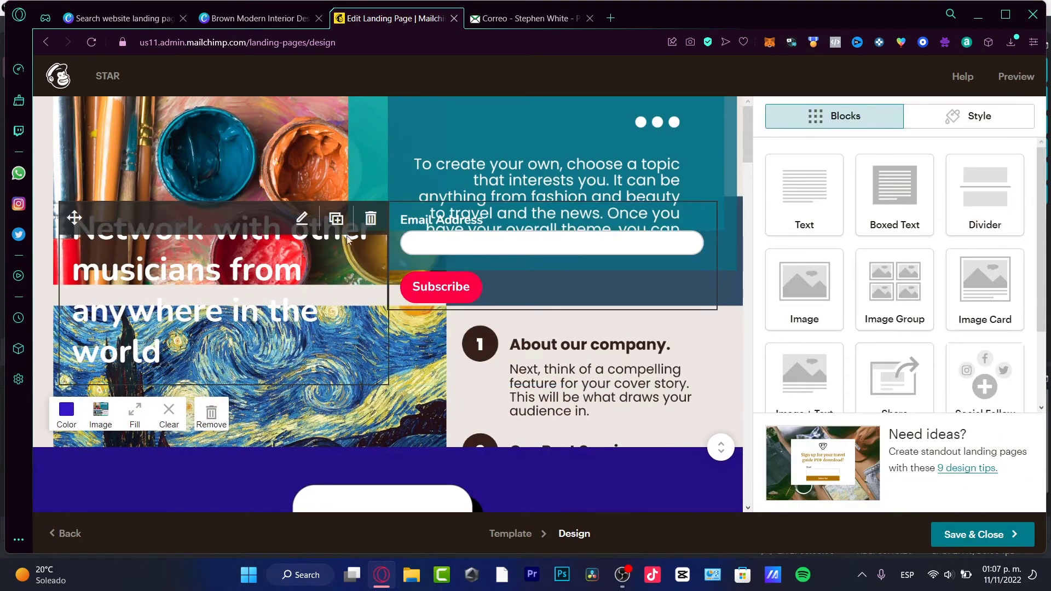
click(361, 215)
click(381, 361)
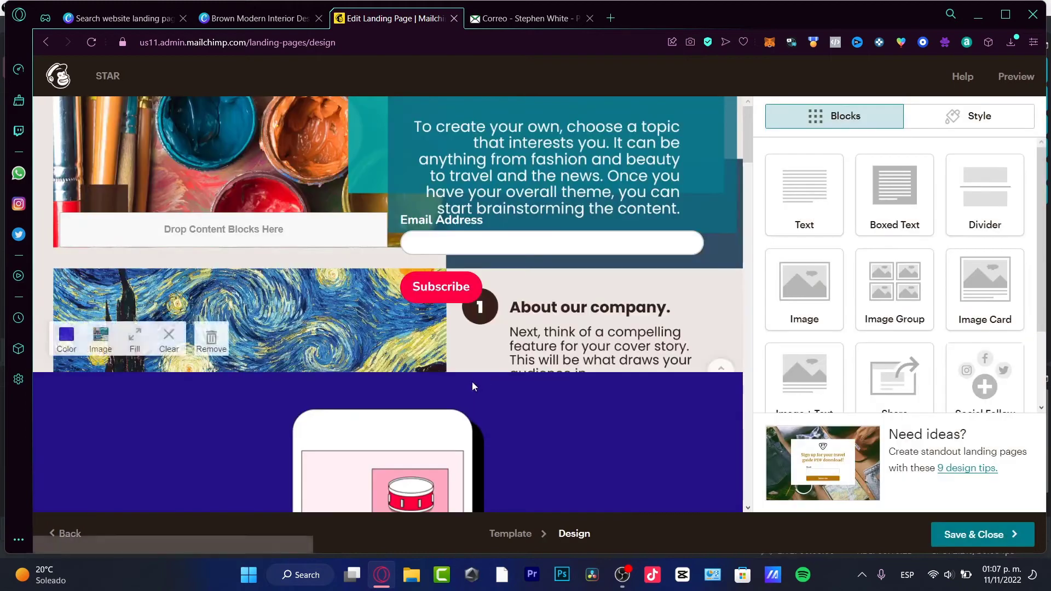
Move the email signup form out of the top section into the blue section below, above the phone illustration
click(530, 241)
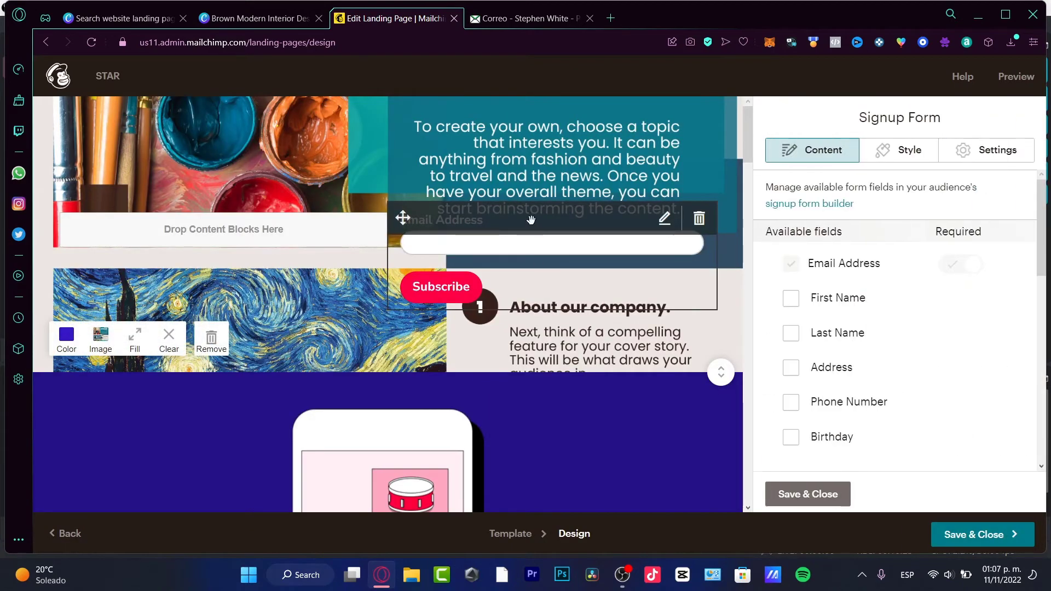
mouse_move(529, 221)
mouse_down()
mouse_move(561, 233)
mouse_move(468, 281)
mouse_move(407, 375)
mouse_move(407, 411)
mouse_move(485, 359)
mouse_up()
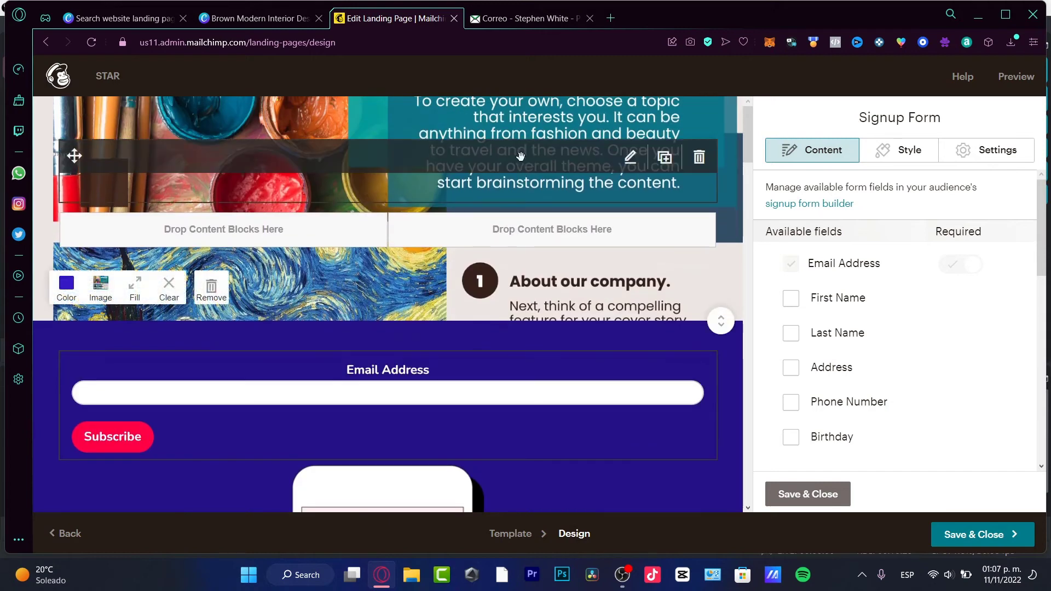
Try the Fit display mode on the top section's background image
scroll(549, 250, down, 6)
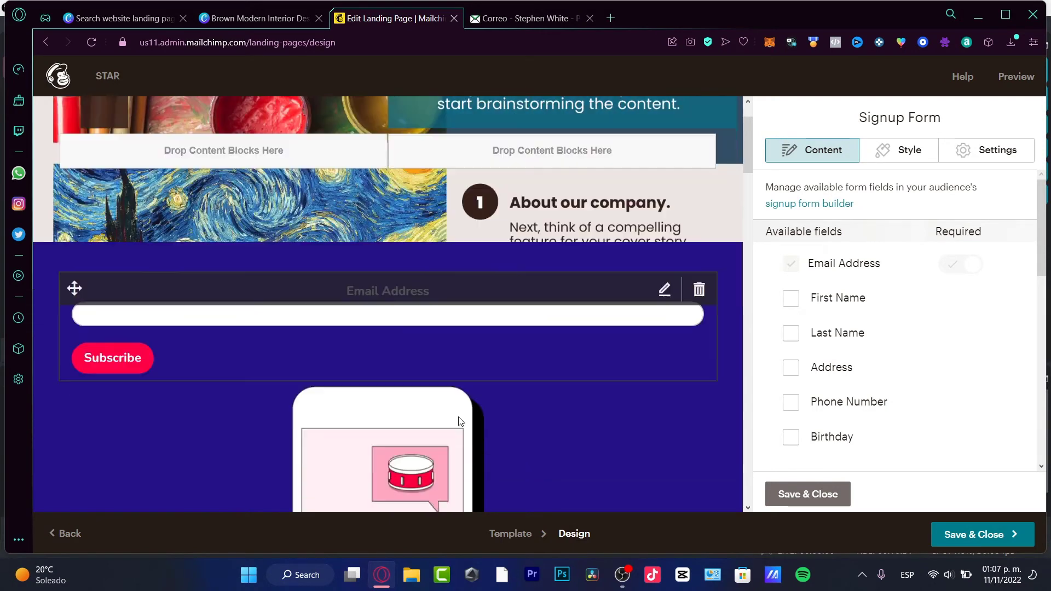
scroll(416, 162, up, 6)
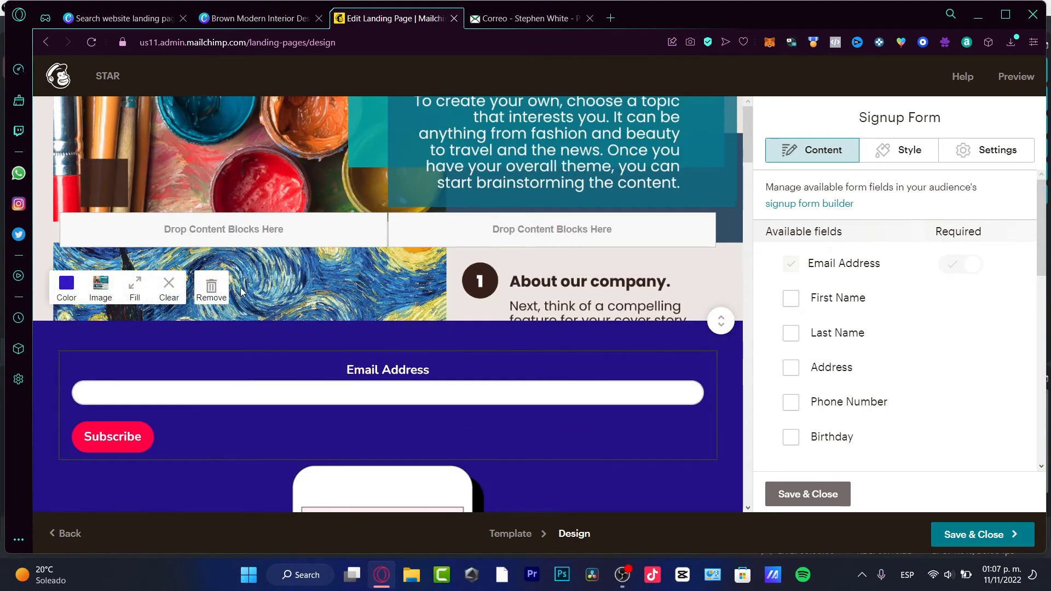
click(137, 288)
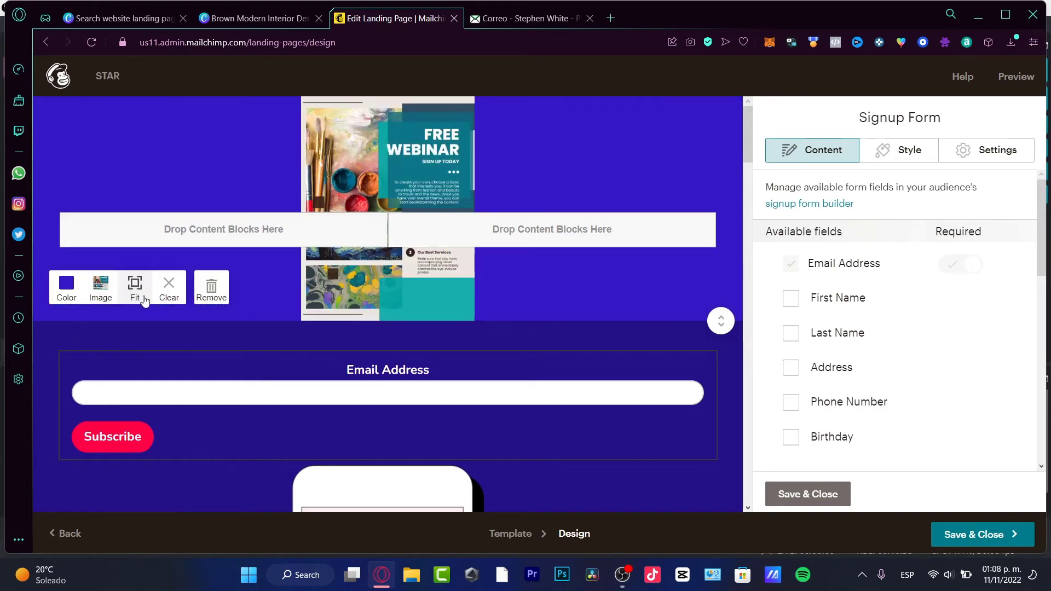
click(505, 251)
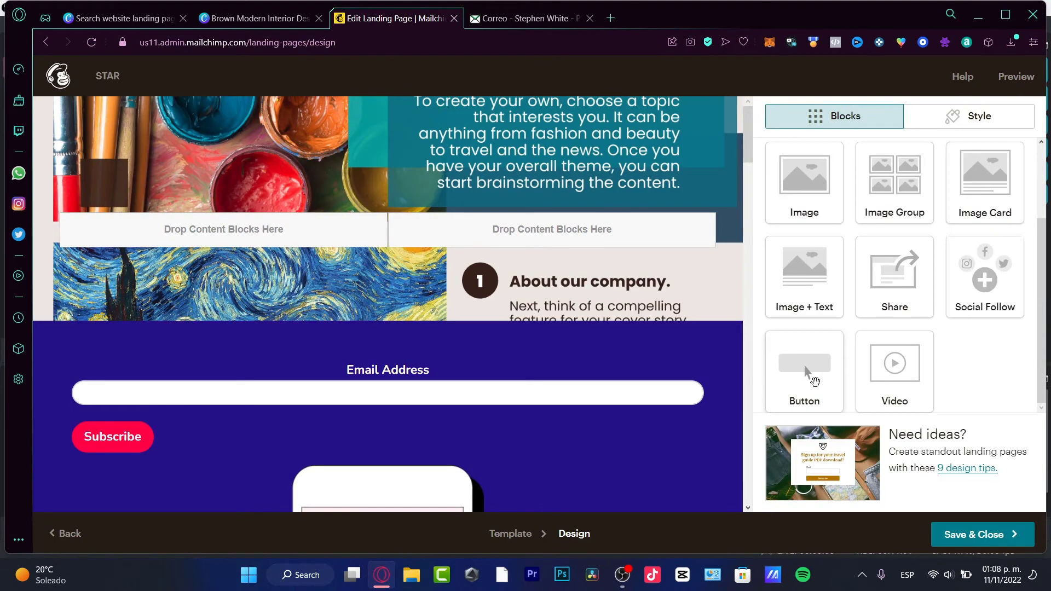
drag(812, 377, 495, 233)
click(873, 265)
click(857, 297)
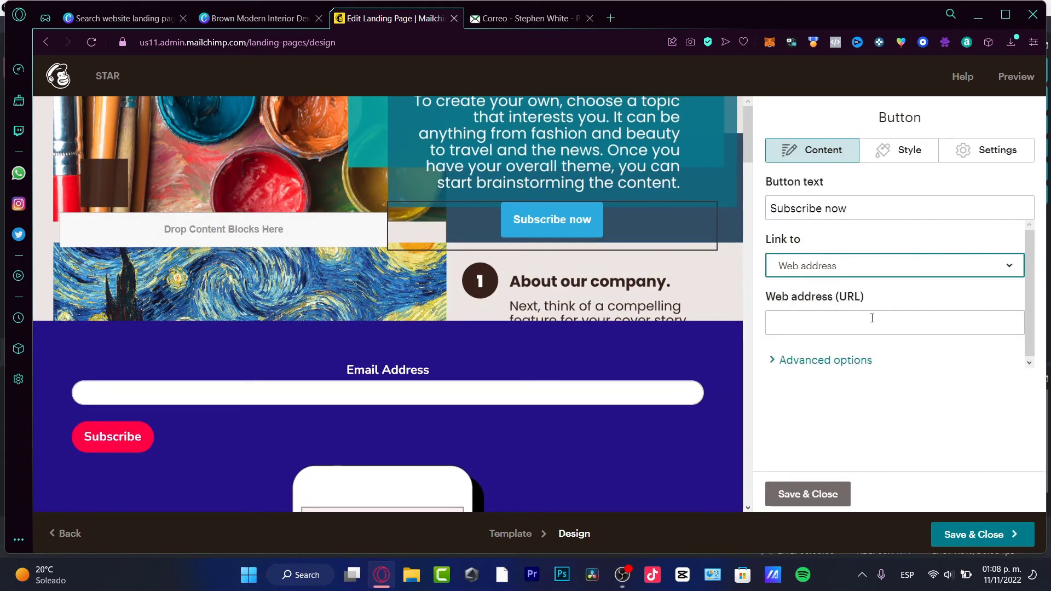
click(872, 320)
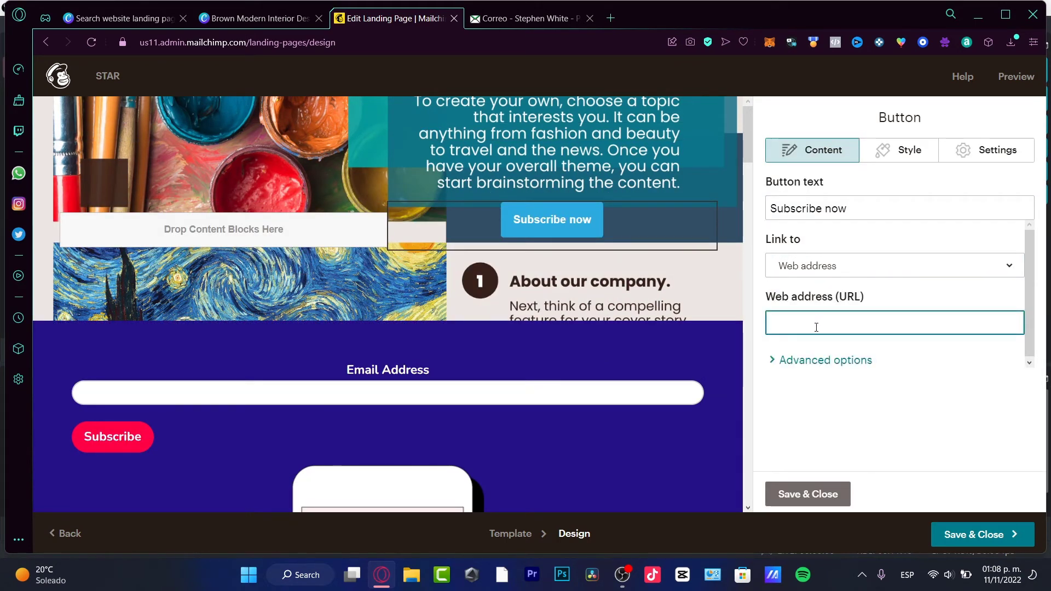
text(https://)
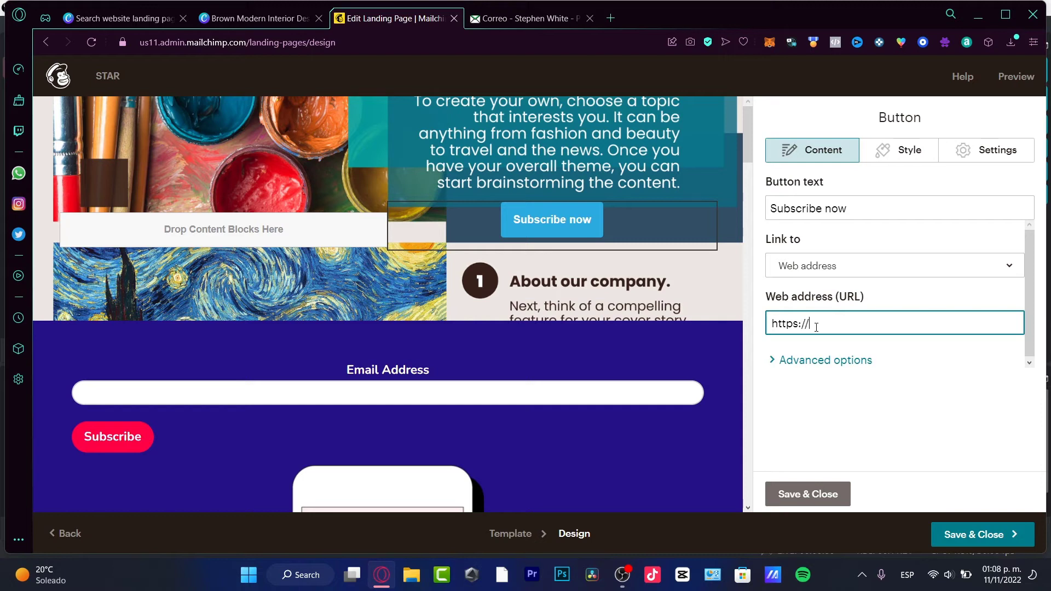
text(sthwht.online)
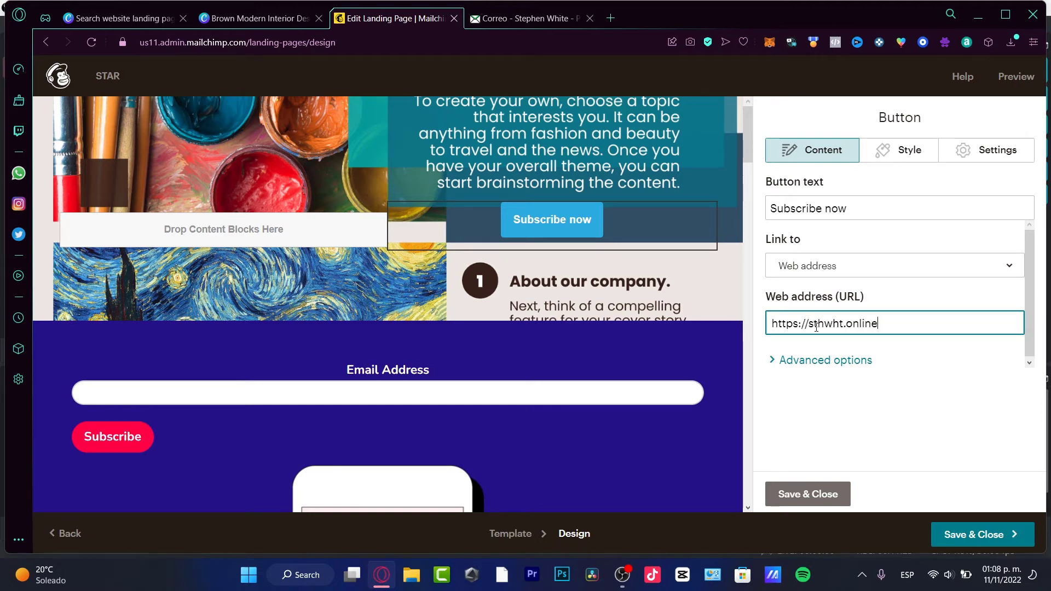
click(967, 540)
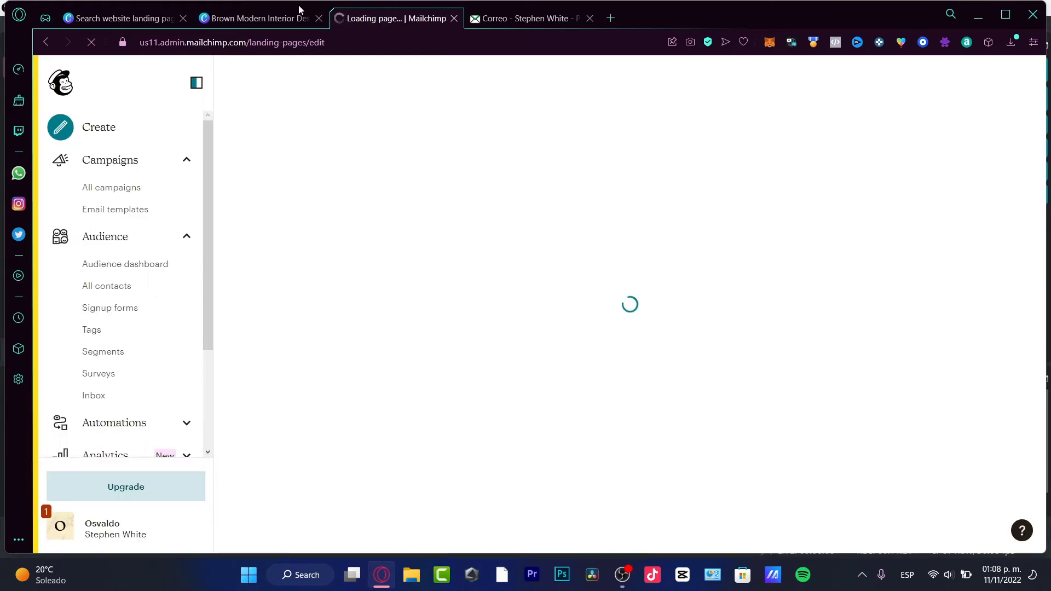
Switch to the Brown Modern Interior Design Flyer in Canva, dismiss the download notice, and search the elements for "button"
click(282, 21)
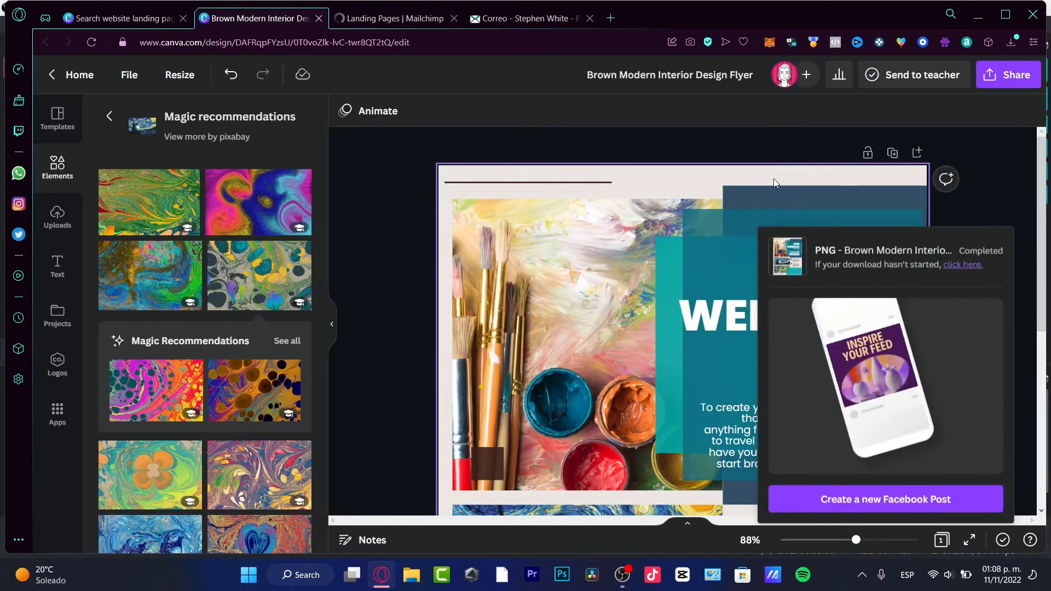
click(990, 139)
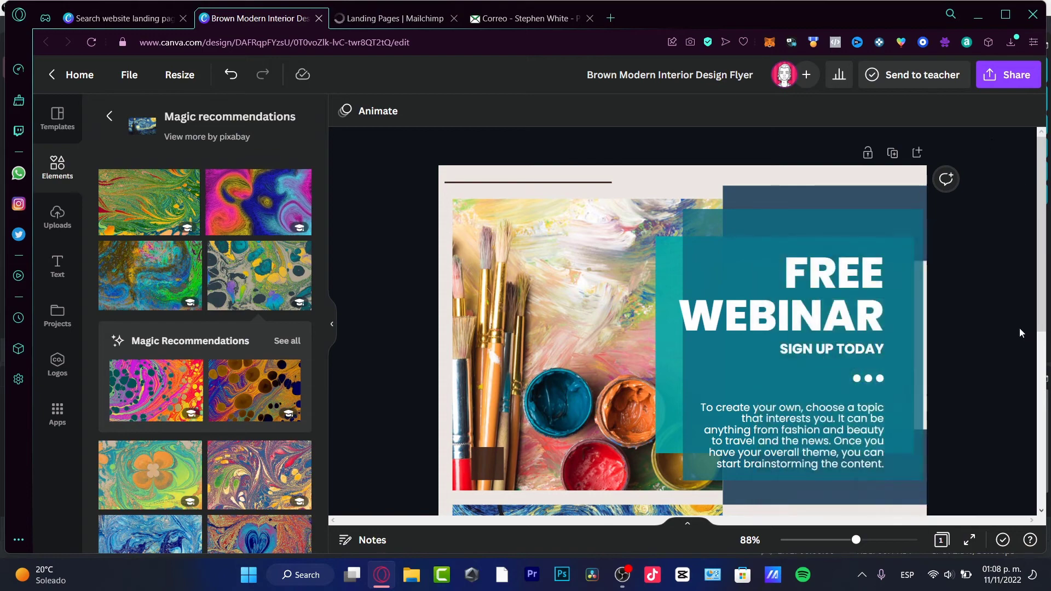
scroll(896, 411, down, 6)
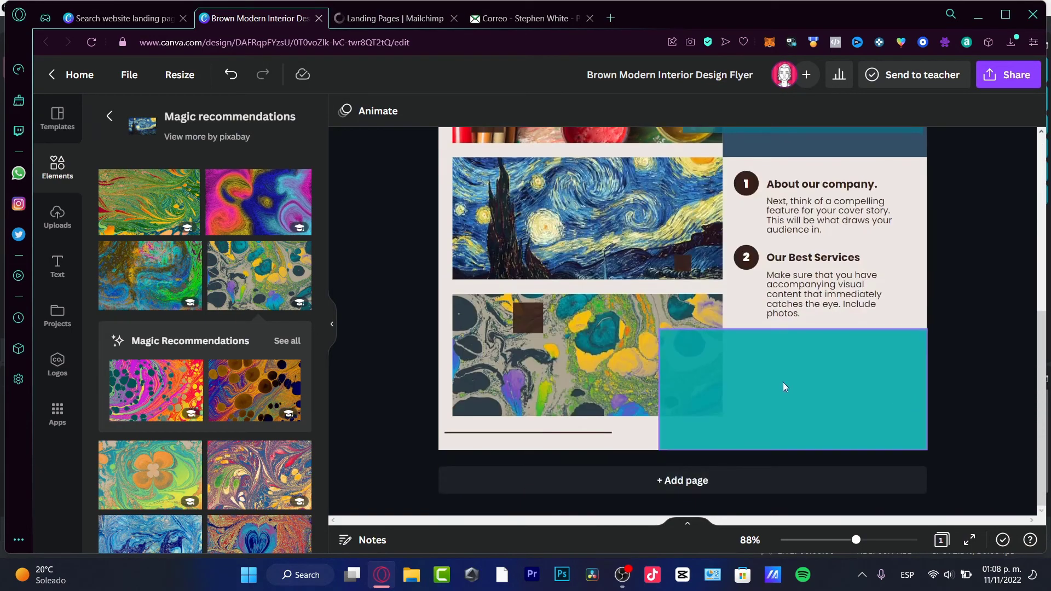
click(58, 257)
click(58, 167)
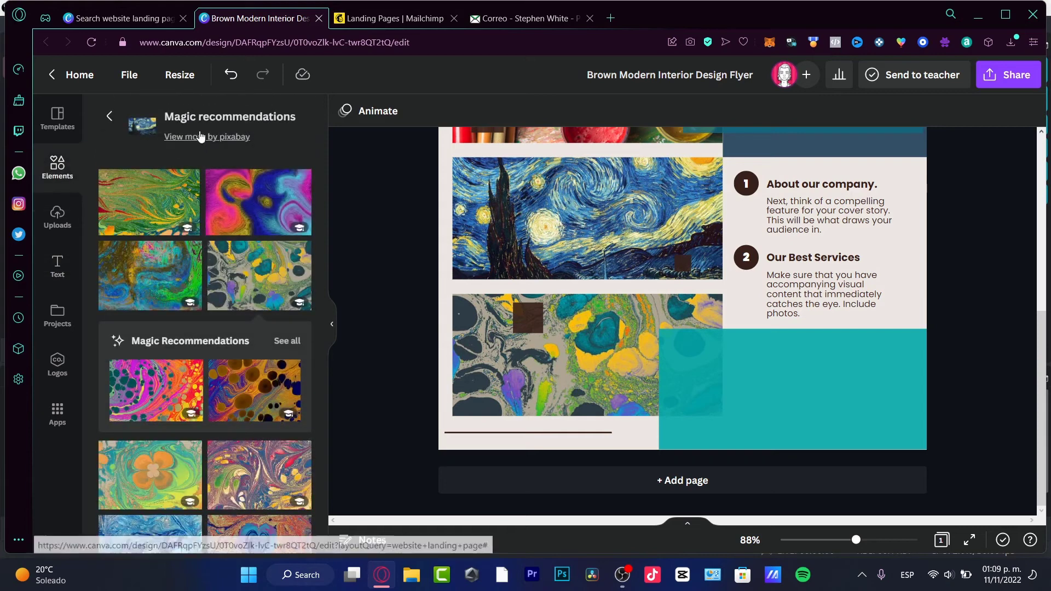
click(107, 124)
click(203, 124)
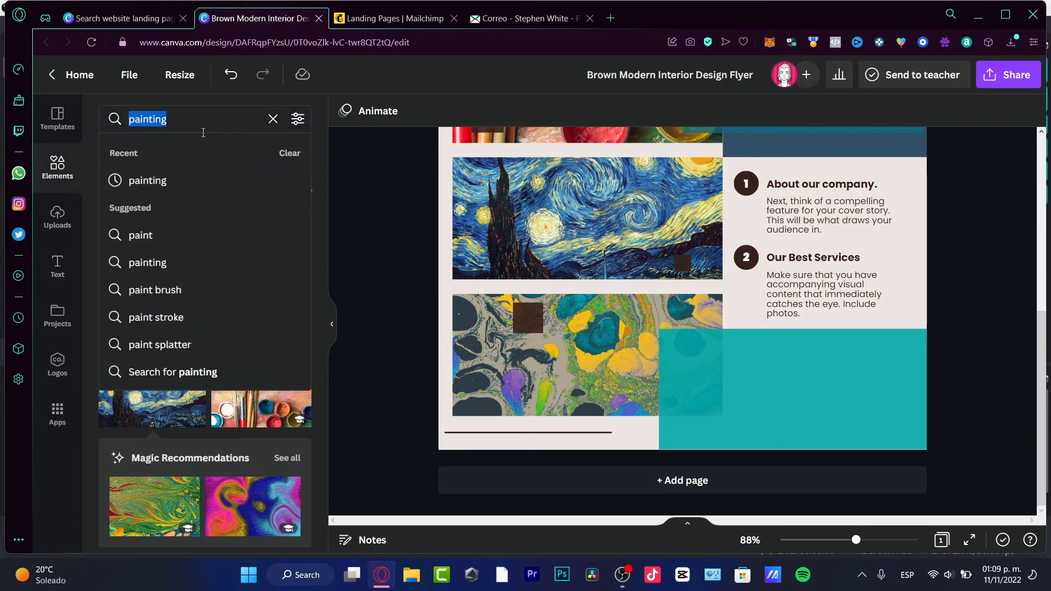
text(button)
key(Return)
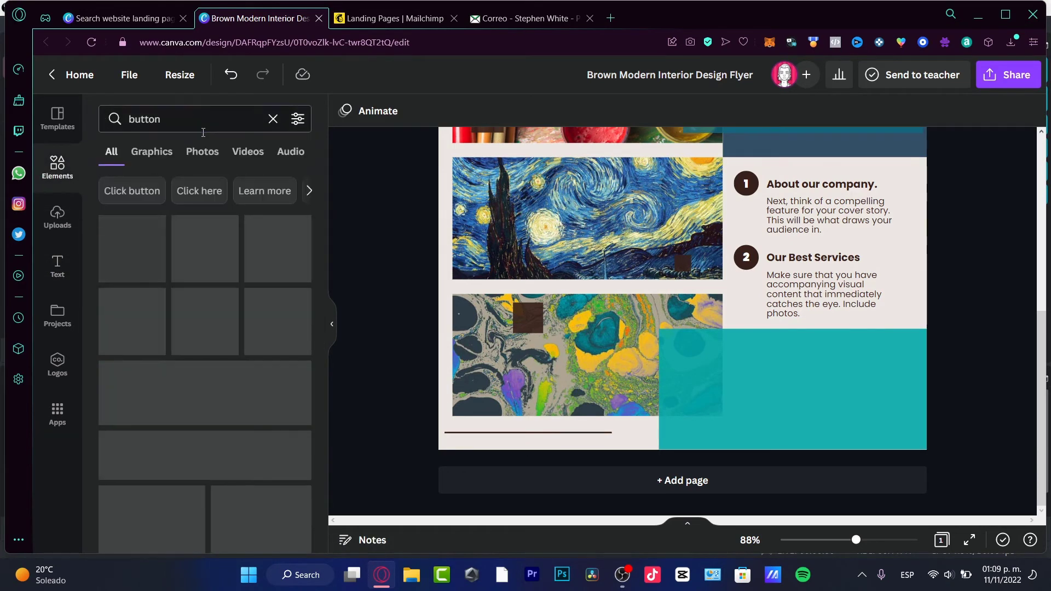
Place the rounded pill button graphic on the teal block at the flyer's bottom and enlarge it to nearly the block's width
mouse_move(194, 251)
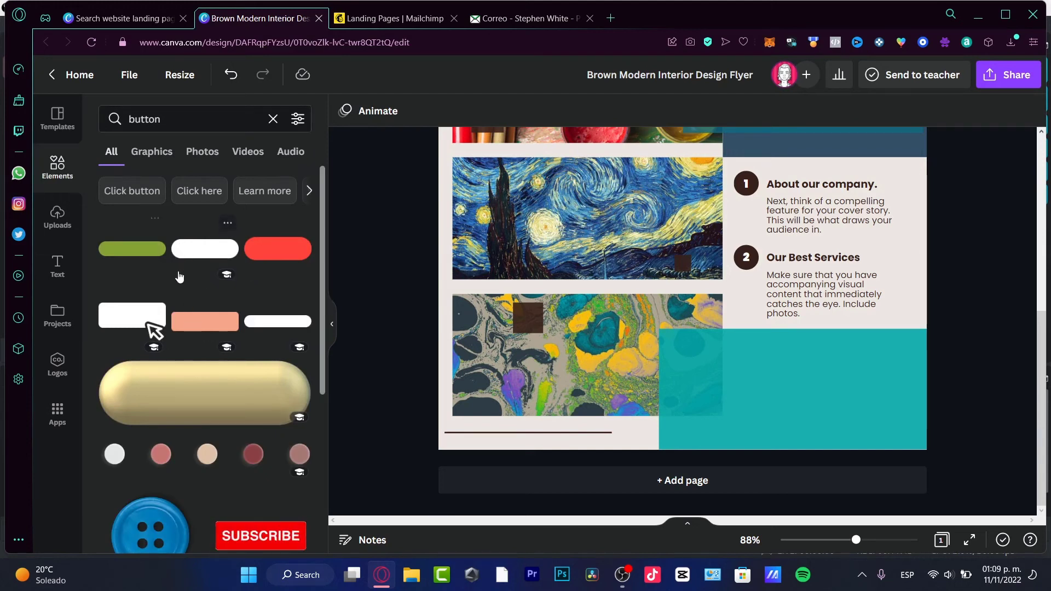
drag(194, 251, 815, 391)
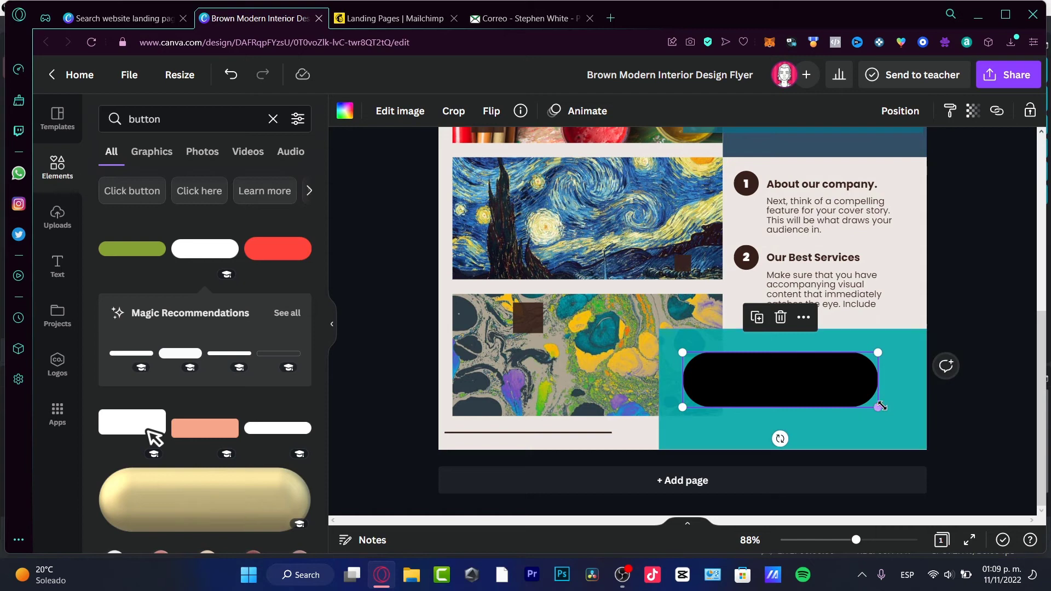
mouse_move(882, 419)
mouse_down()
mouse_move(919, 429)
mouse_move(875, 413)
mouse_up()
Recolor the pill button shape with the dark navy from the Way up North palette
click(343, 111)
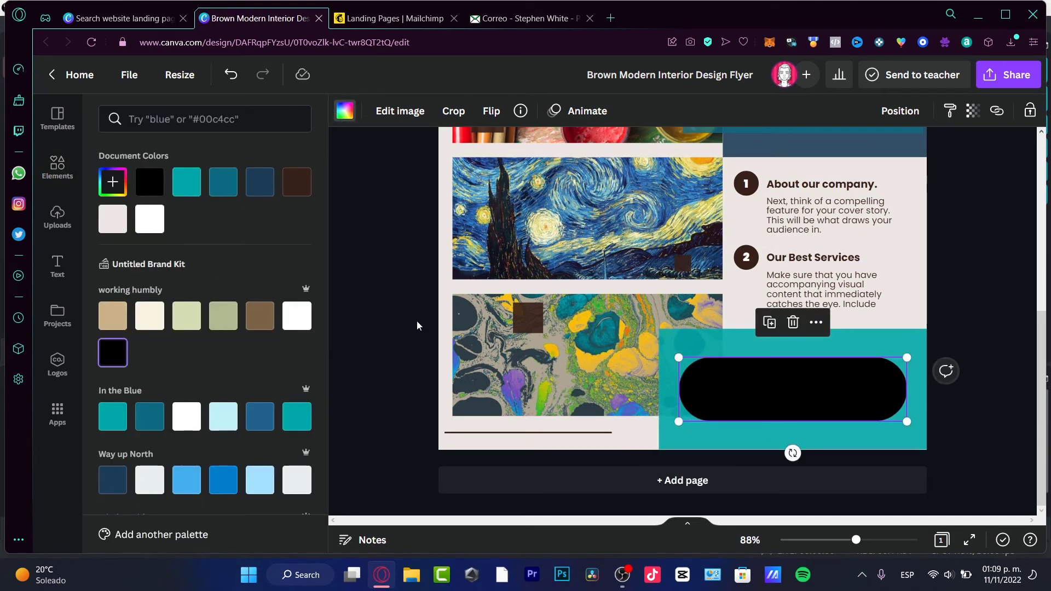
click(150, 416)
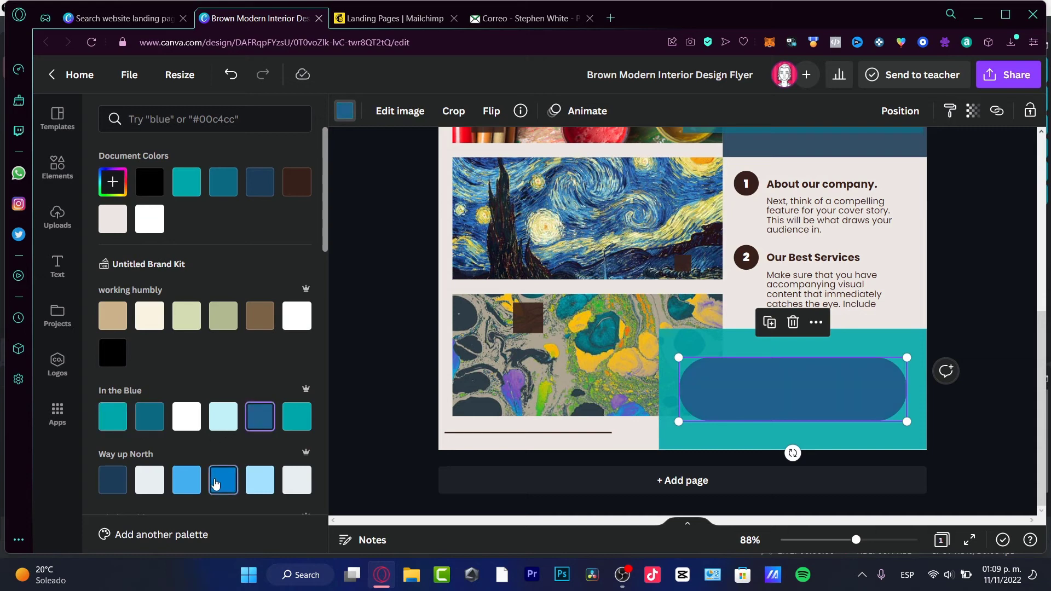
click(110, 484)
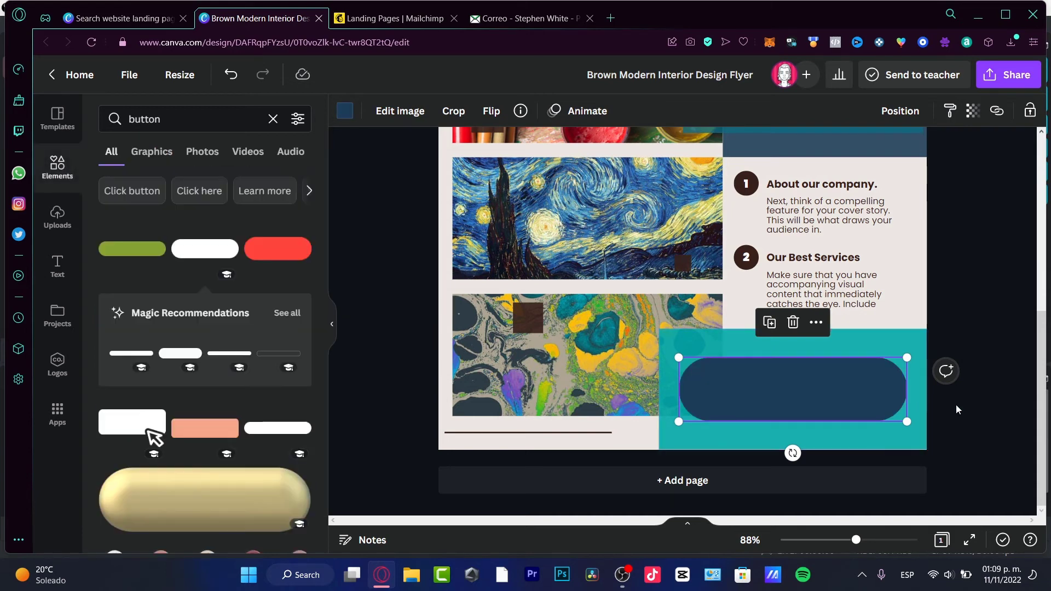
click(955, 406)
Add a heading text box to the flyer reading "Sign up now"
click(57, 266)
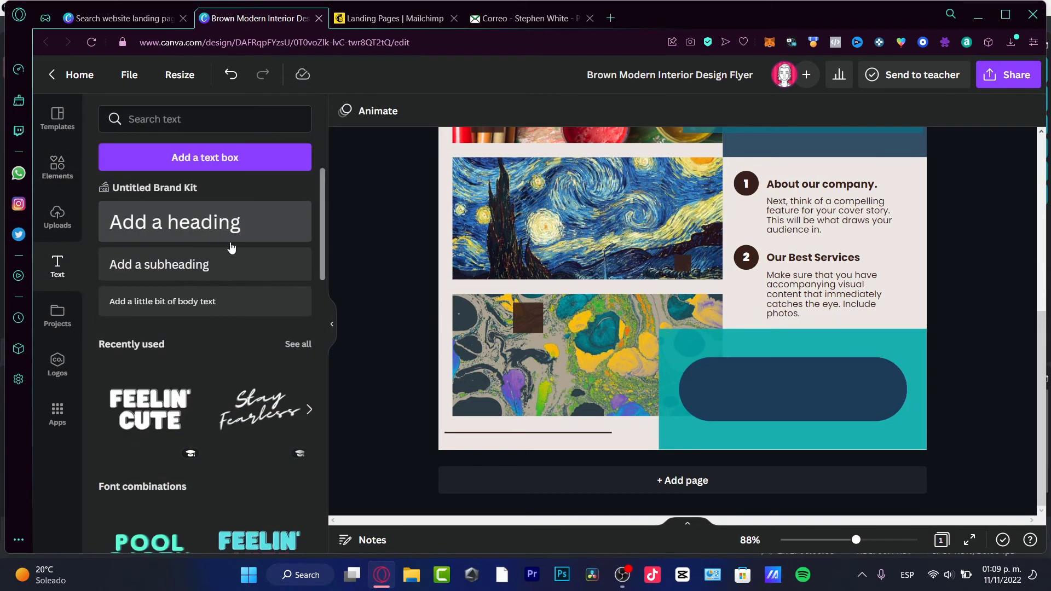
scroll(244, 407, down, 7)
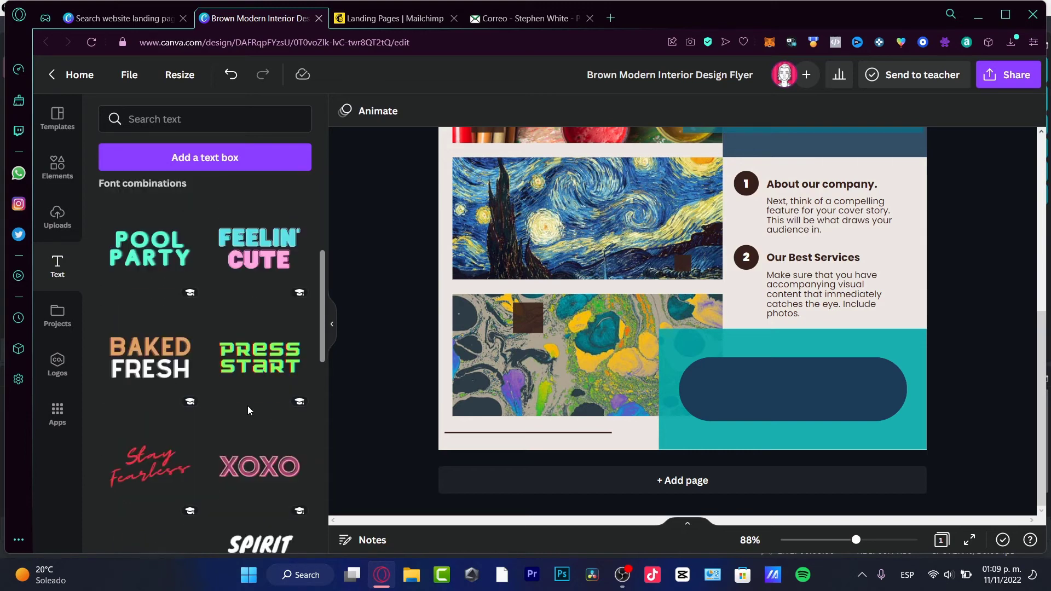
scroll(269, 306, up, 7)
click(215, 232)
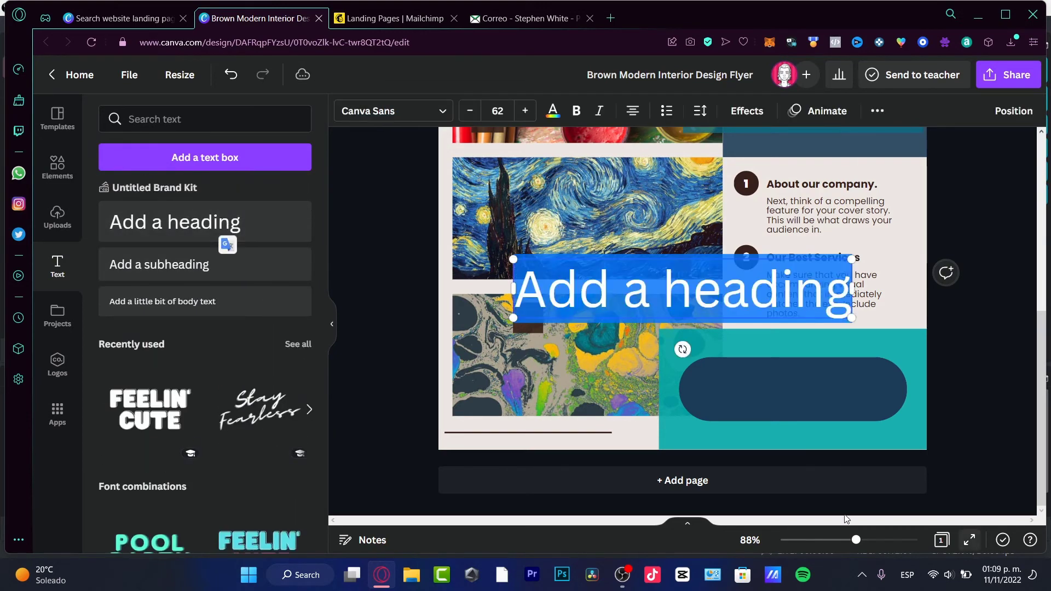
text(Click)
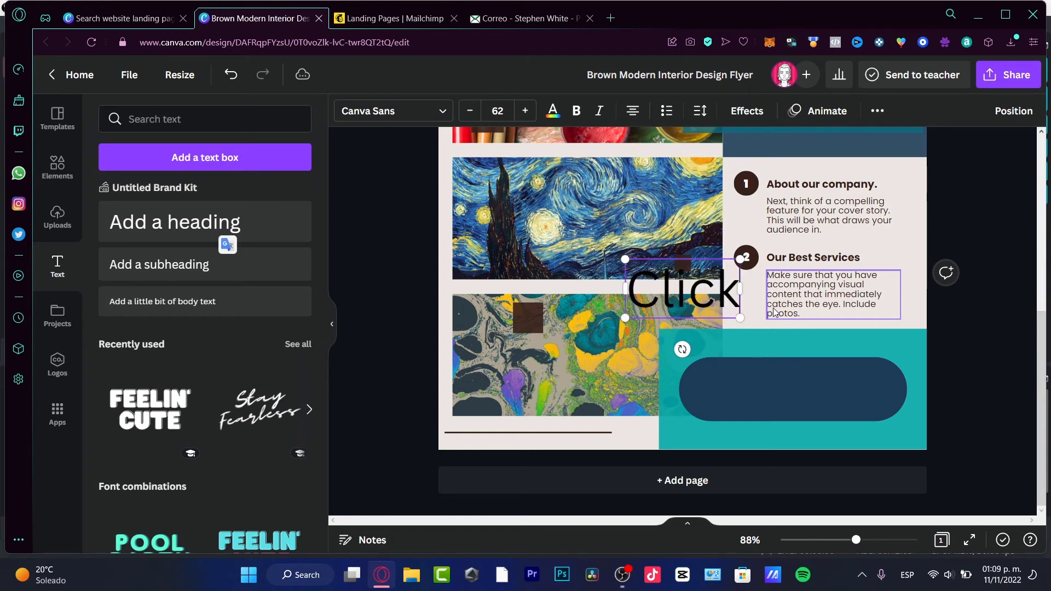
key(BackSpace)
key(BackSpace)
key(BackSpace)
key(BackSpace)
key(BackSpace)
text(Sign up now)
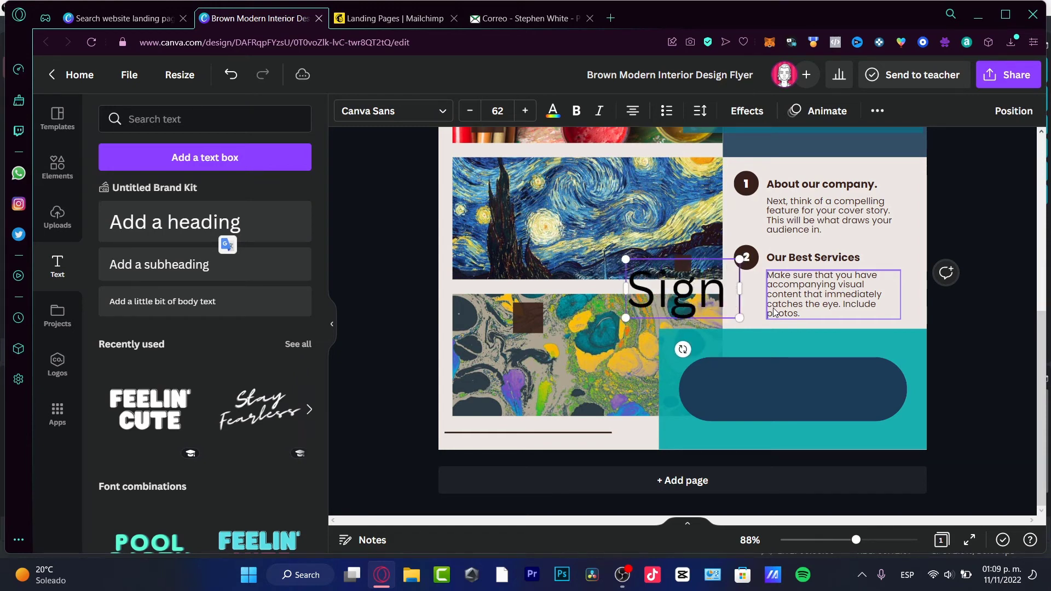
Color the "Sign up now" heading white, shrink it to about size 36.7, and center it on the pill button shape
click(552, 110)
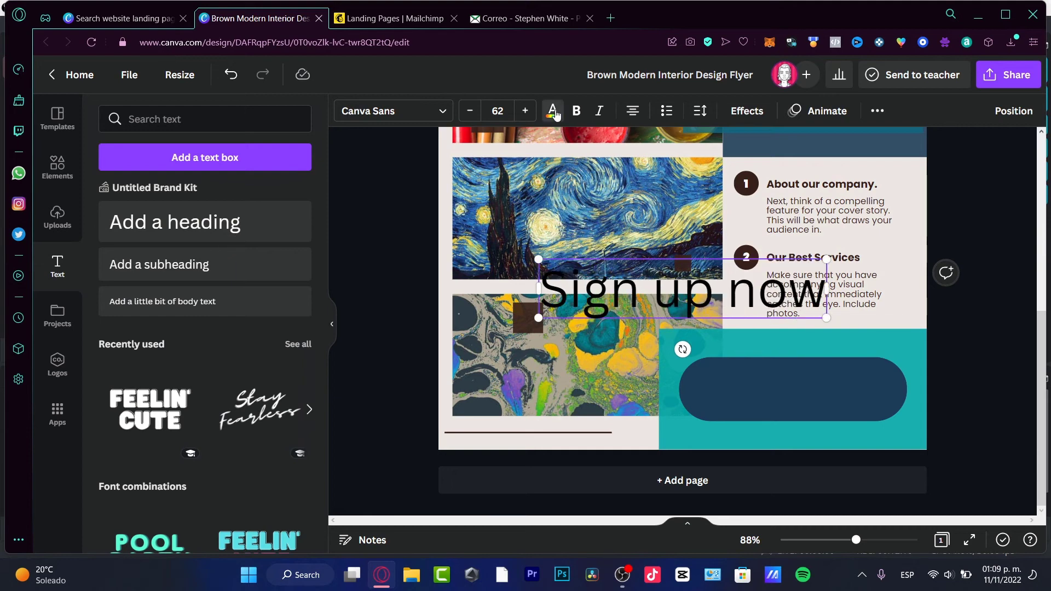
click(149, 219)
drag(826, 322, 755, 302)
click(794, 389)
drag(667, 296, 816, 412)
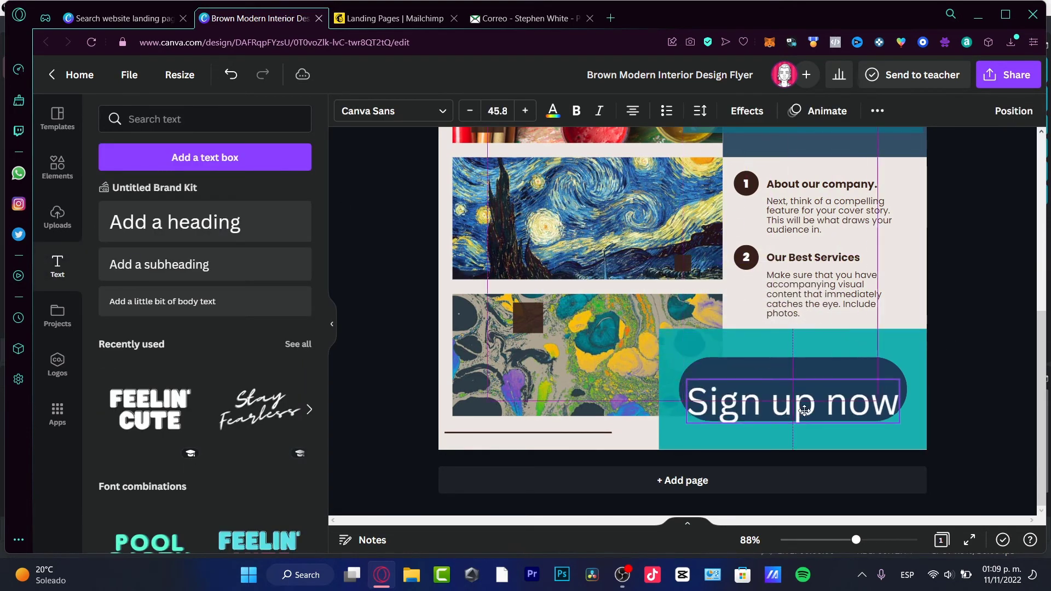
drag(899, 421, 848, 390)
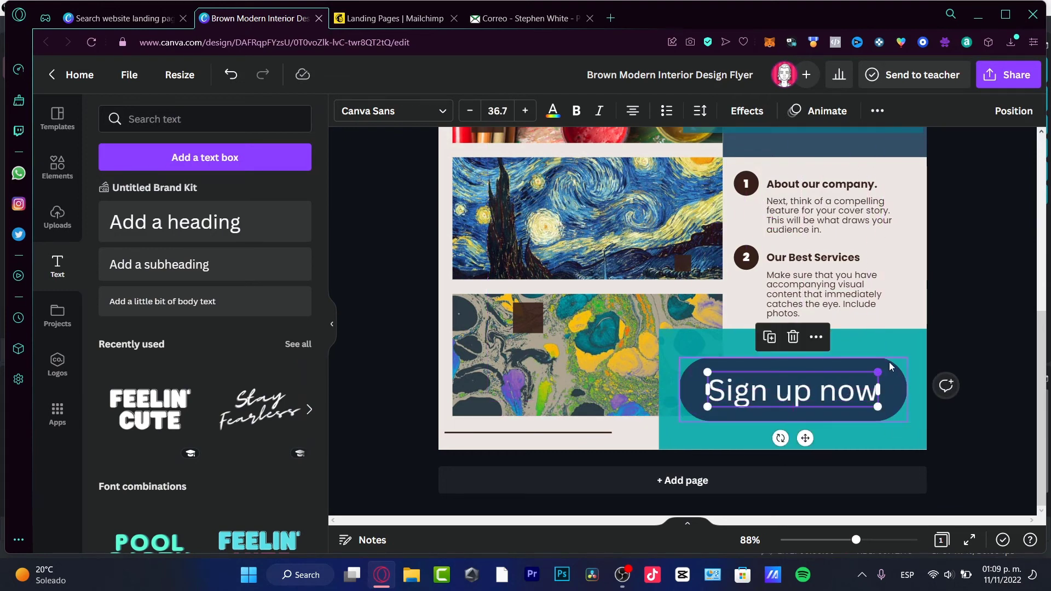
Group the "Sign up now" text with the pill shape, then shrink the group and reposition it in the upper part of the teal block
shift+click(891, 372)
click(877, 111)
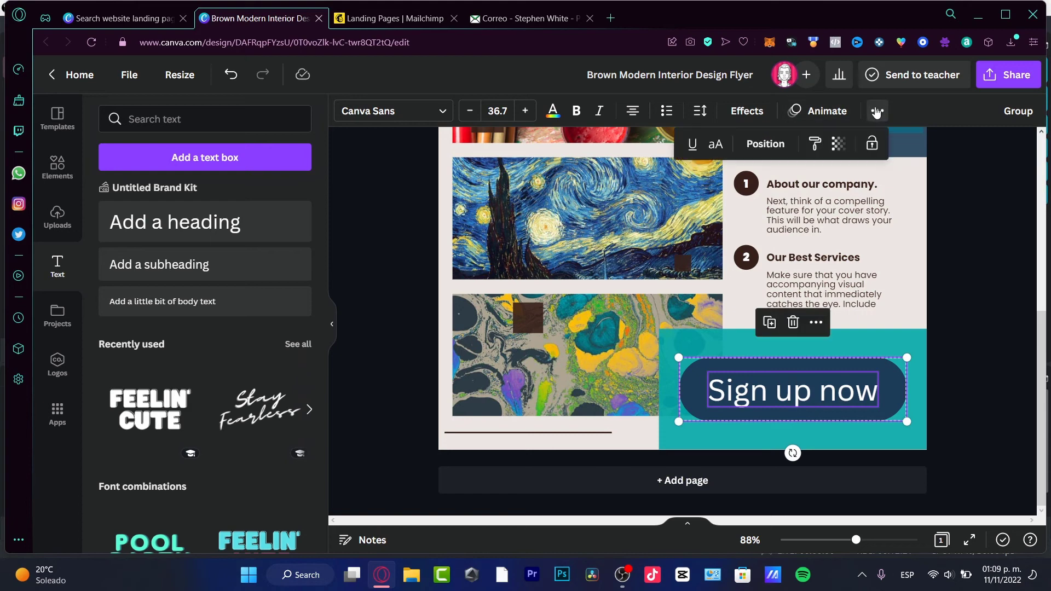
click(1013, 110)
drag(892, 415, 891, 408)
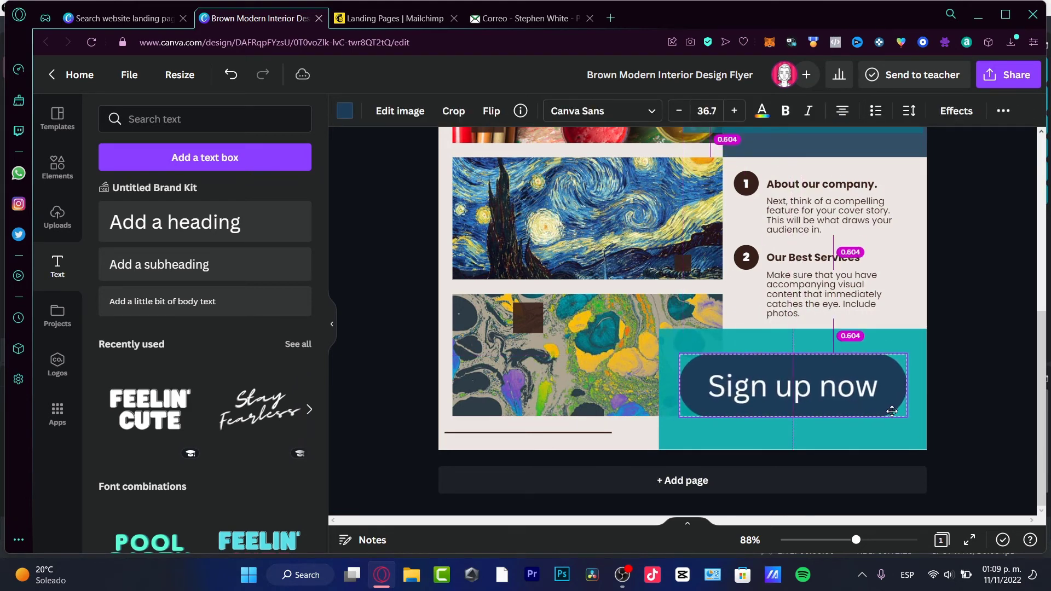
key(ctrl+z)
click(851, 399)
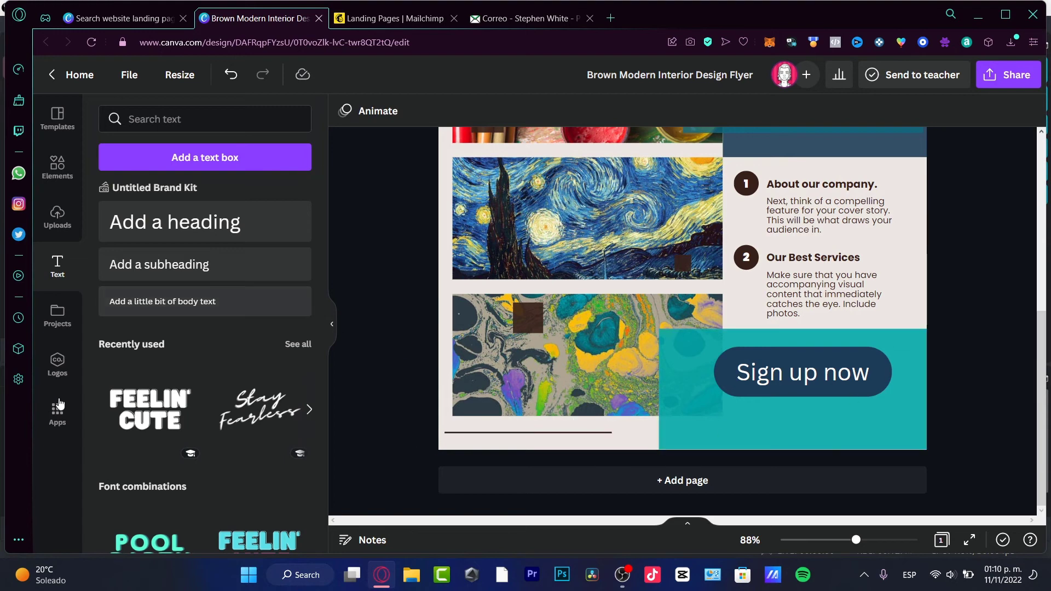
click(68, 426)
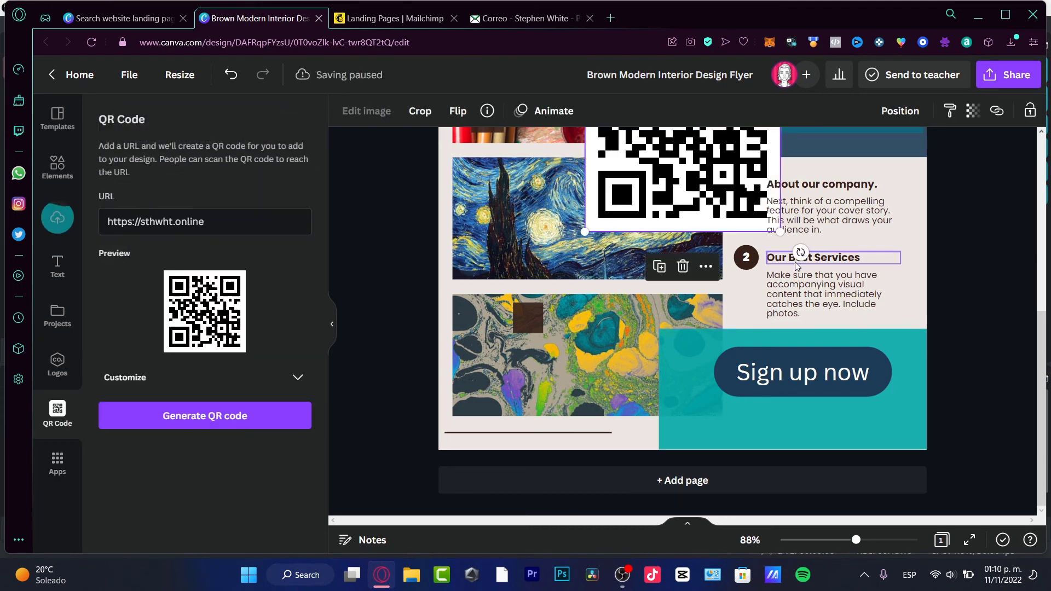
scroll(797, 267, up, 4)
scroll(797, 267, down, 4)
drag(654, 230, 607, 324)
drag(726, 153, 605, 263)
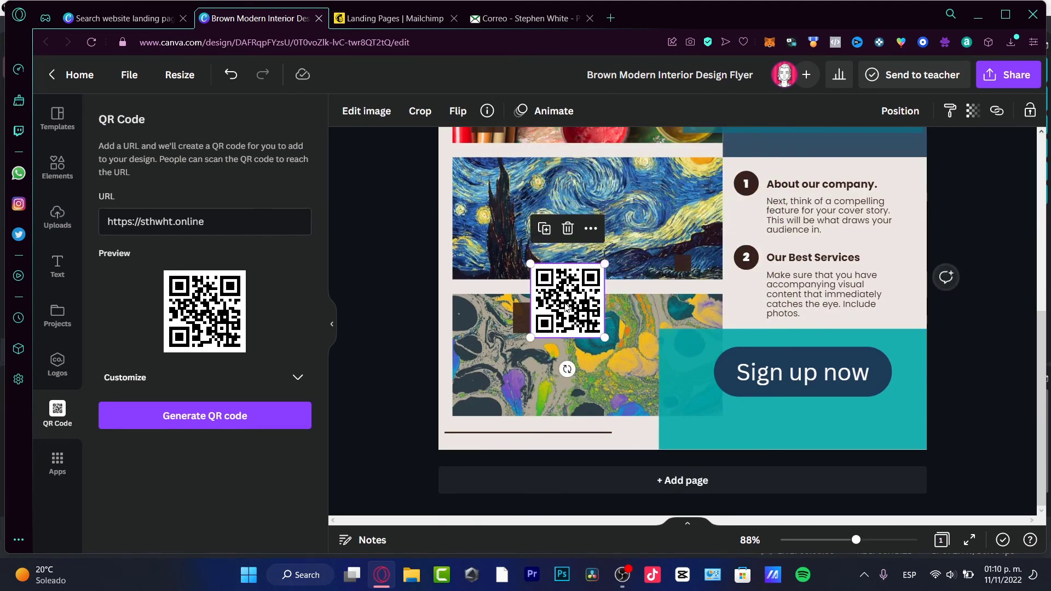
drag(566, 308, 487, 409)
click(1017, 370)
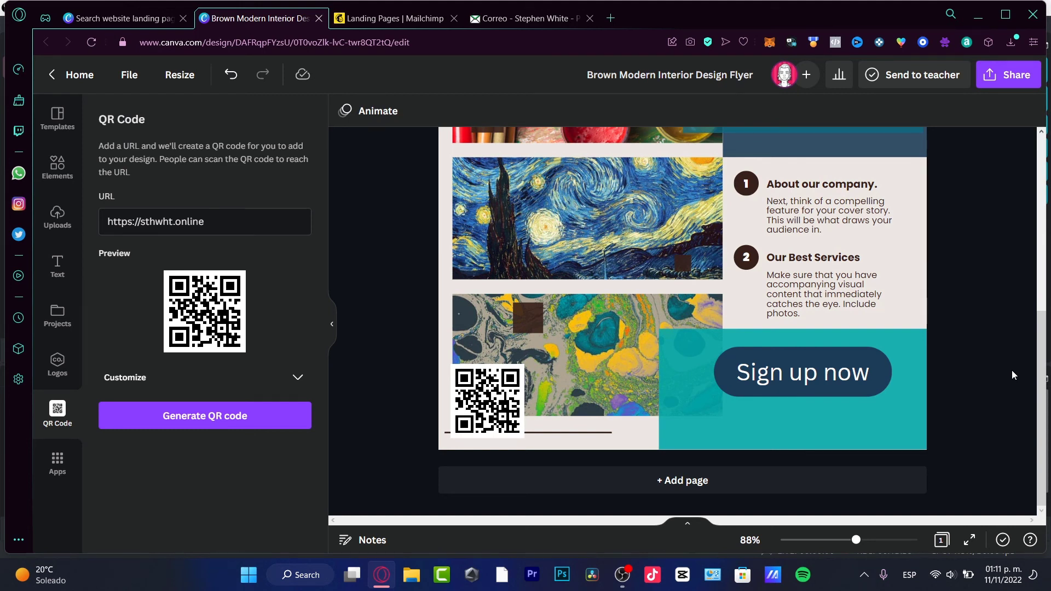
Replace the navy pill behind the "Sign up now" text with the glossy gold pill button graphic, scaled to fit the teal block
click(849, 375)
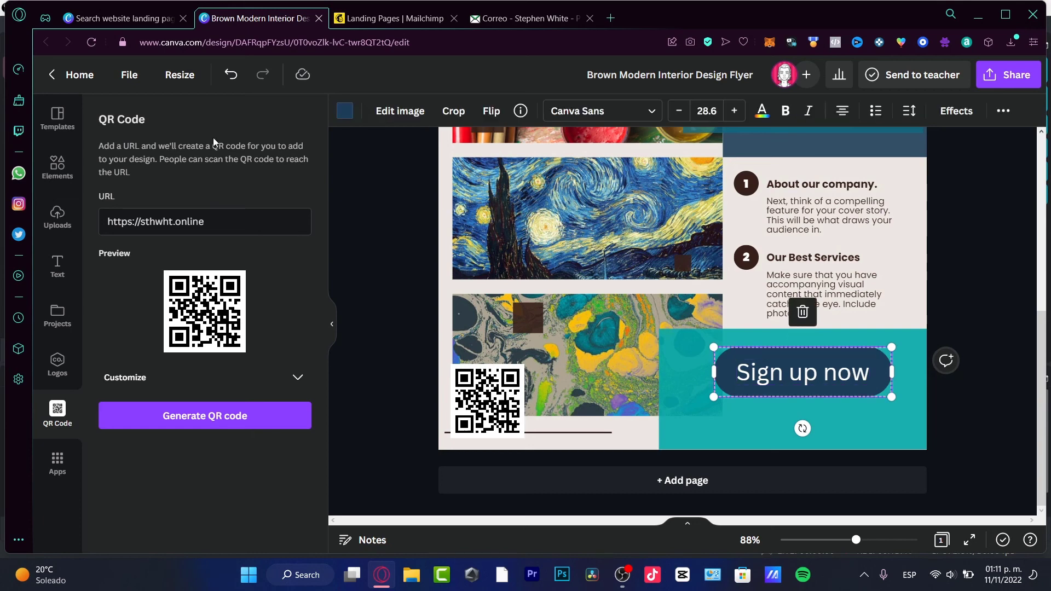
click(57, 167)
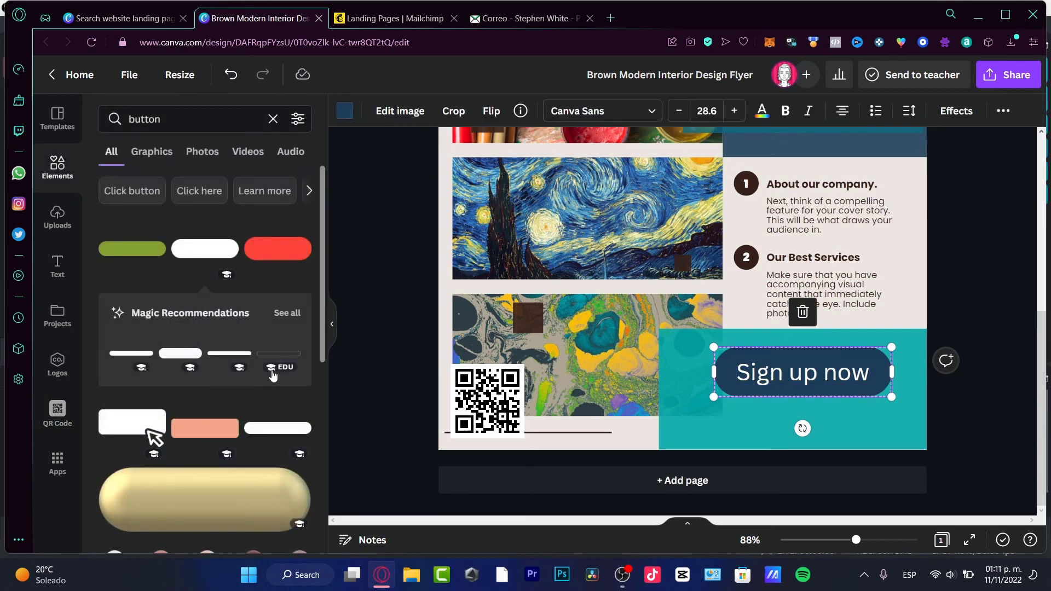
scroll(246, 427, down, 3)
drag(199, 298, 680, 175)
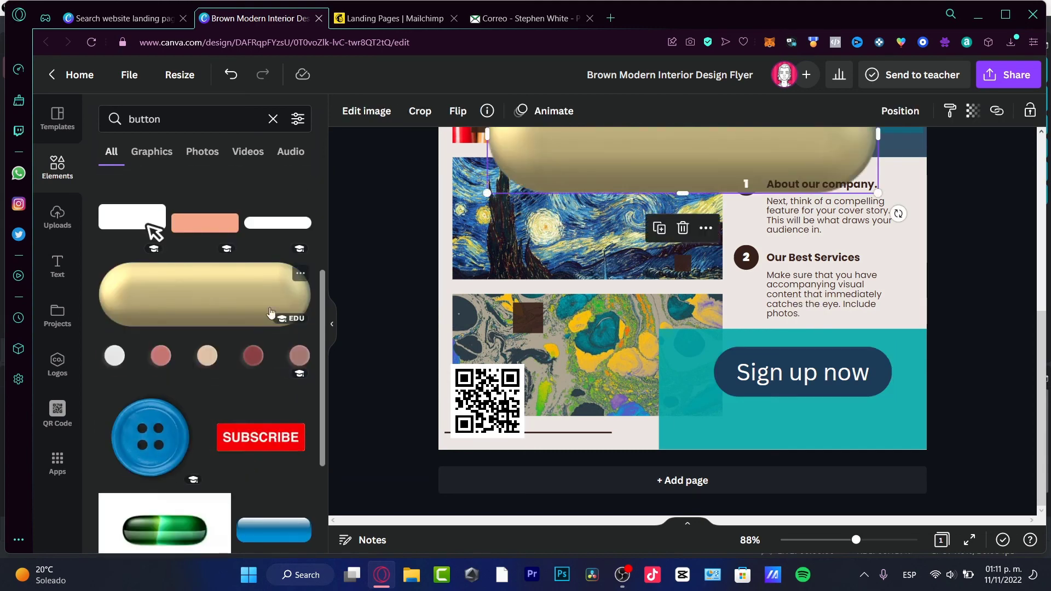
drag(789, 178, 854, 379)
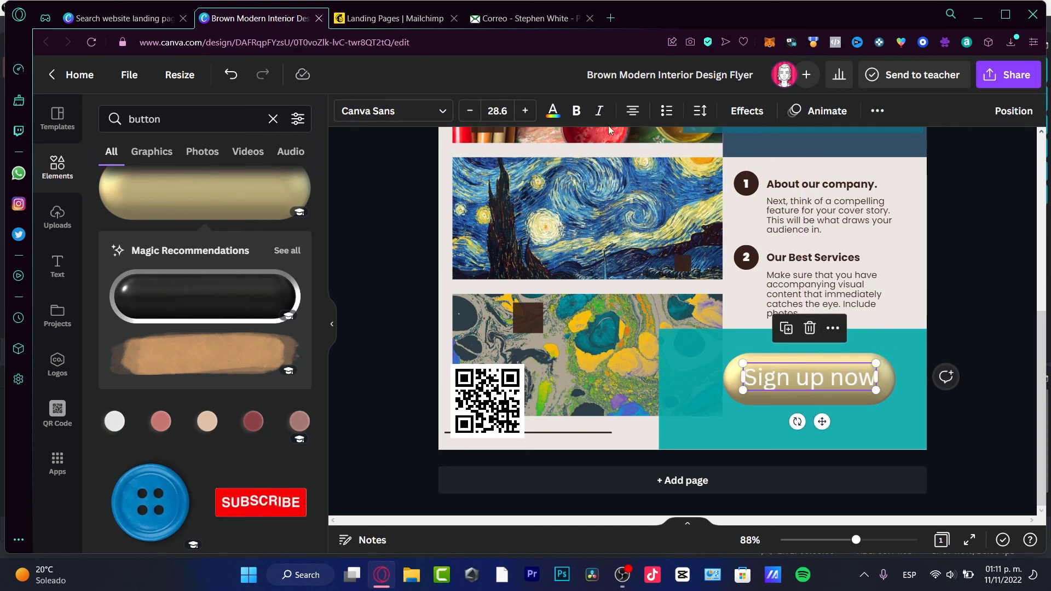
Make the "Sign up now" text black and bold, reduce it to about size 21.6, and fit it on one line centered on the gold button
click(552, 110)
click(105, 365)
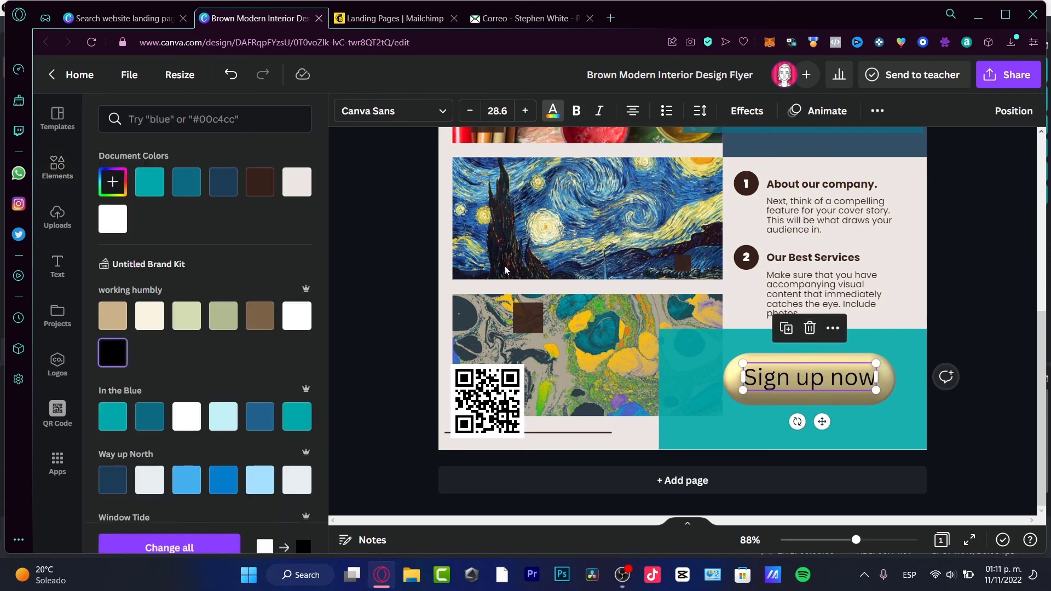
click(579, 114)
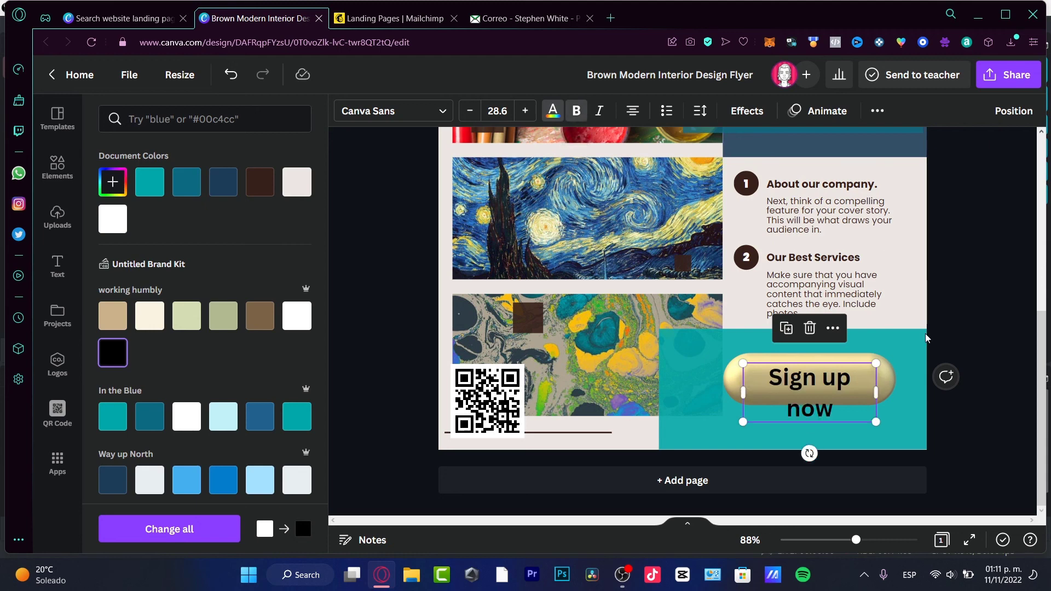
drag(876, 422, 839, 407)
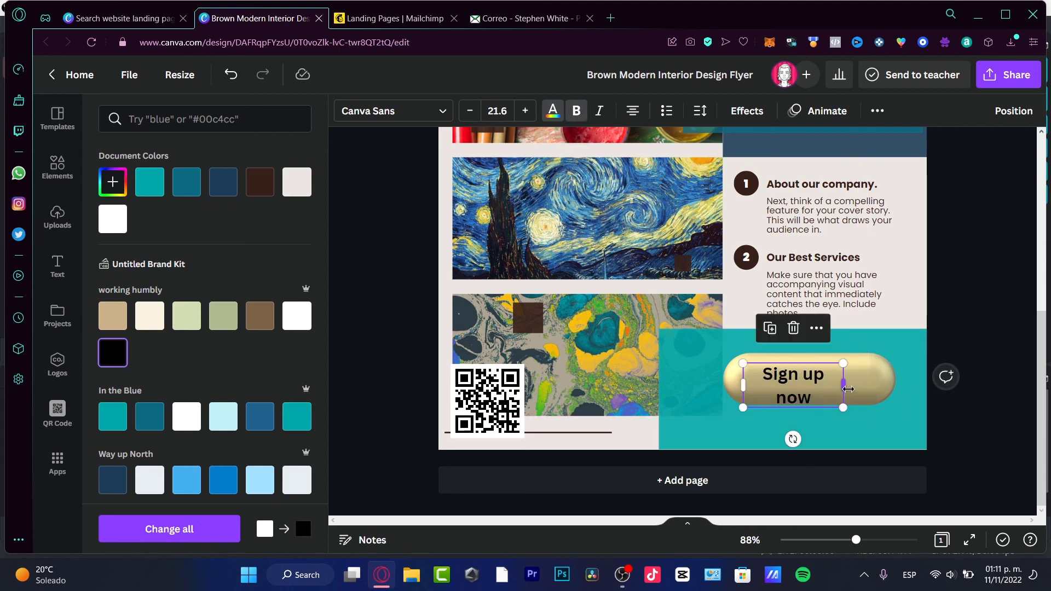
click(997, 350)
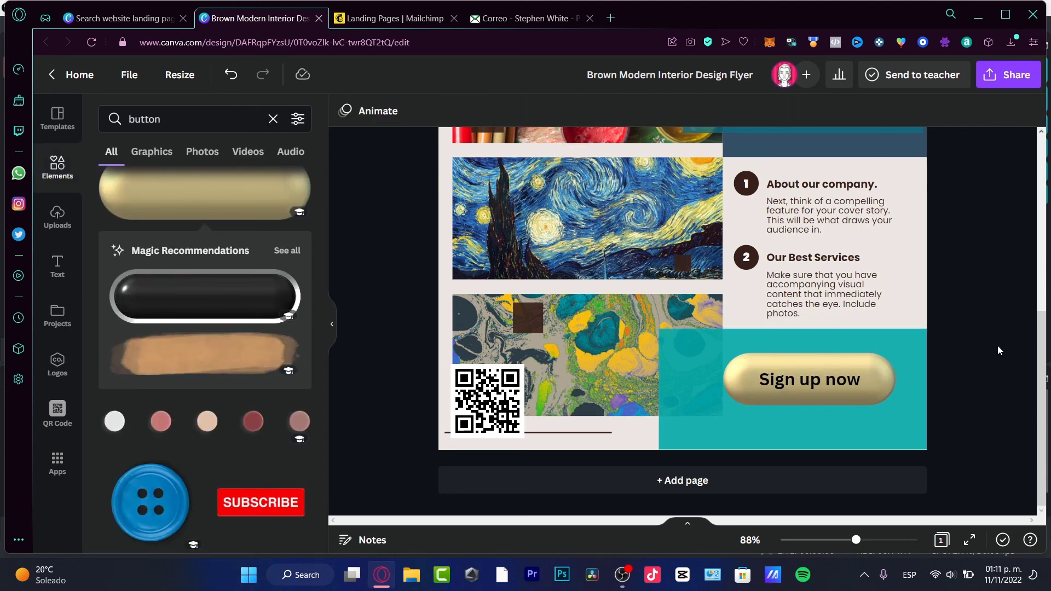